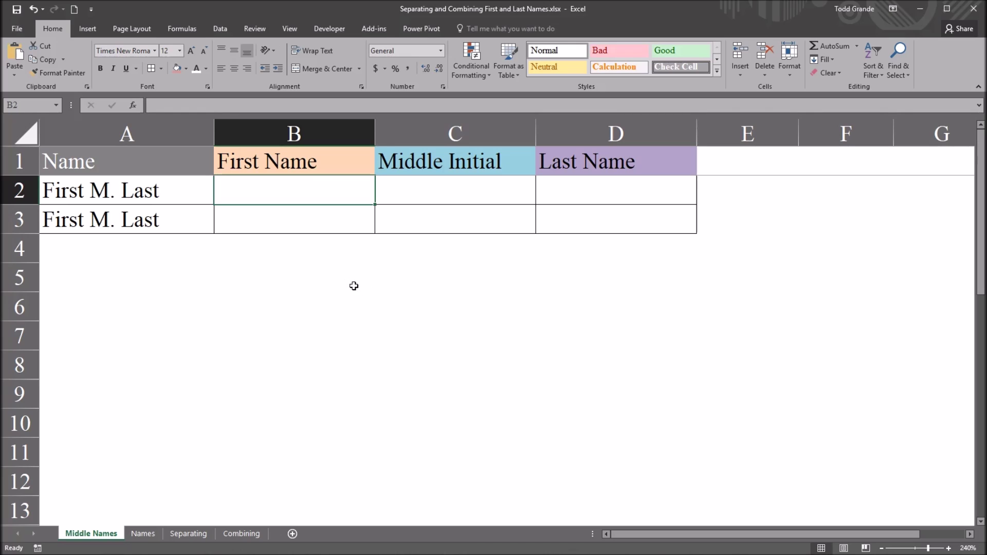
- Compare the full name 'First M. Last' in A2 with the empty First Name cell B2
click(180, 193)
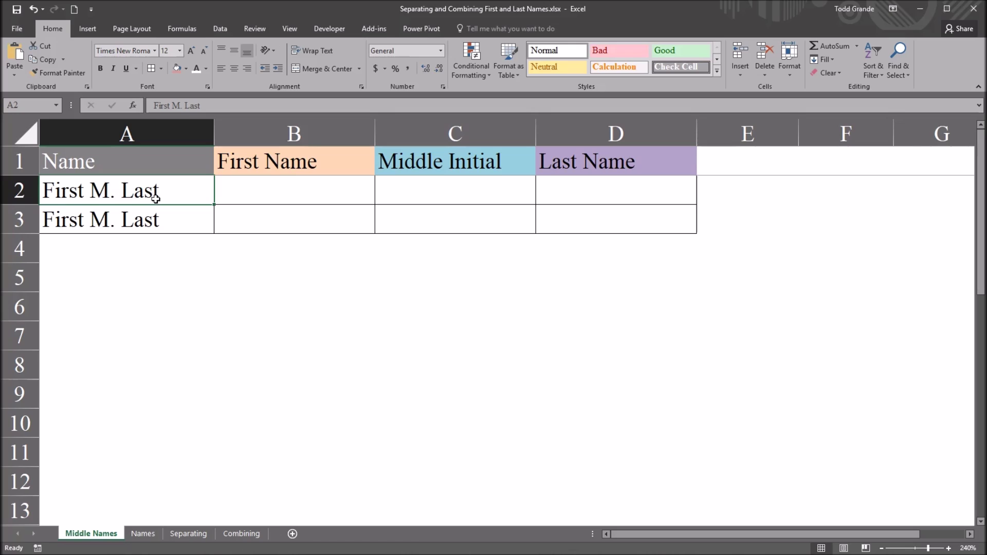
click(239, 193)
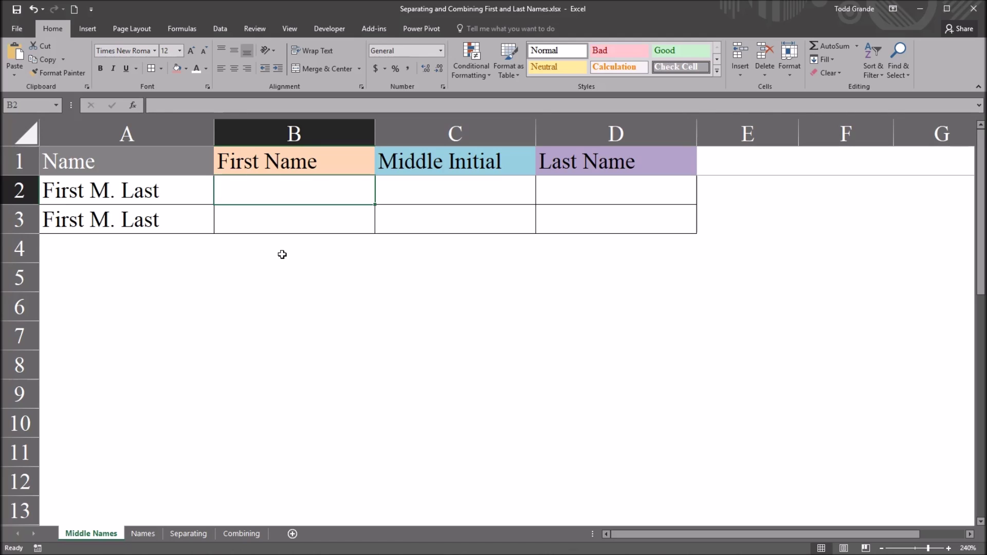
click(167, 198)
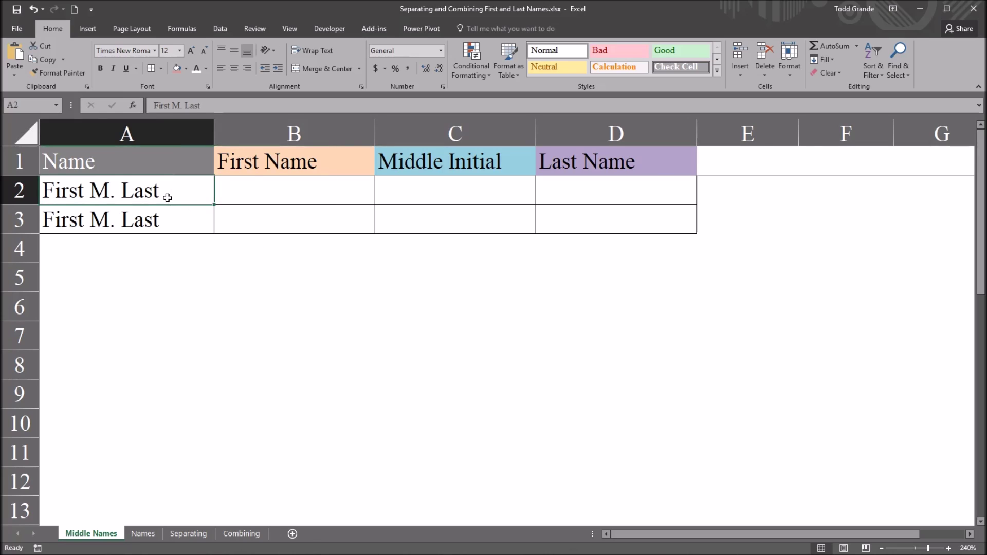
click(291, 198)
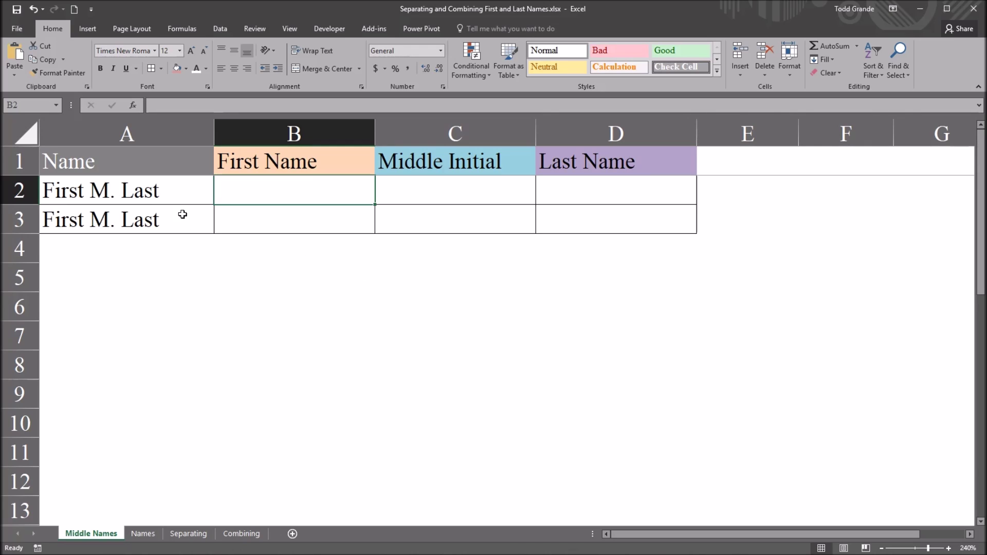
click(175, 194)
click(273, 198)
click(149, 199)
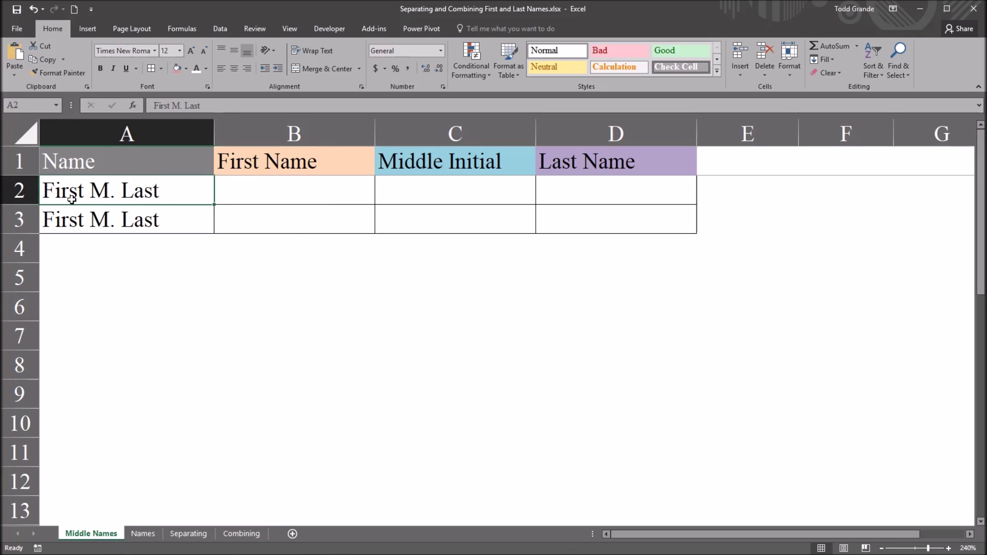
click(247, 190)
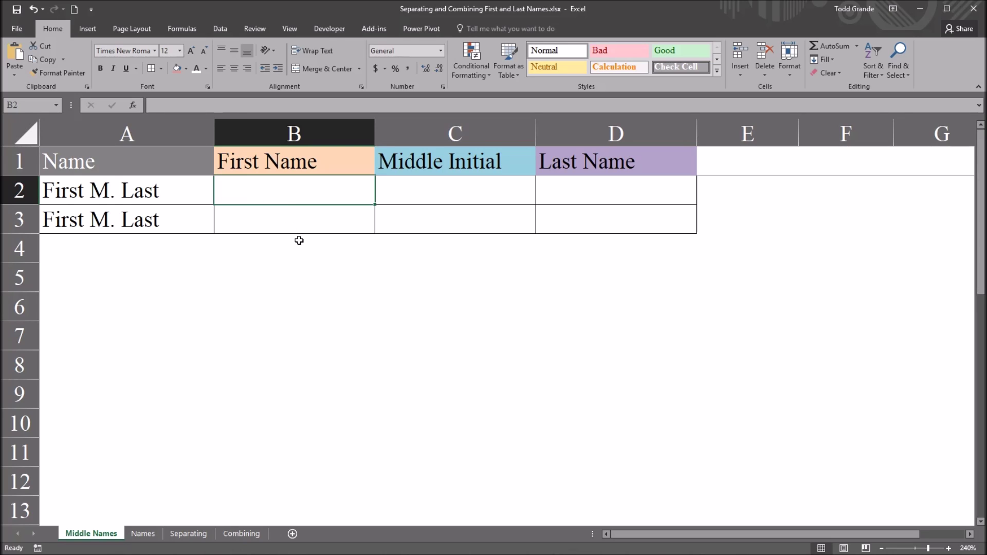
- Enter =LEFT(A2,FIND(" ",A2)-1) in B2 to extract the first name 'First'
text(=)
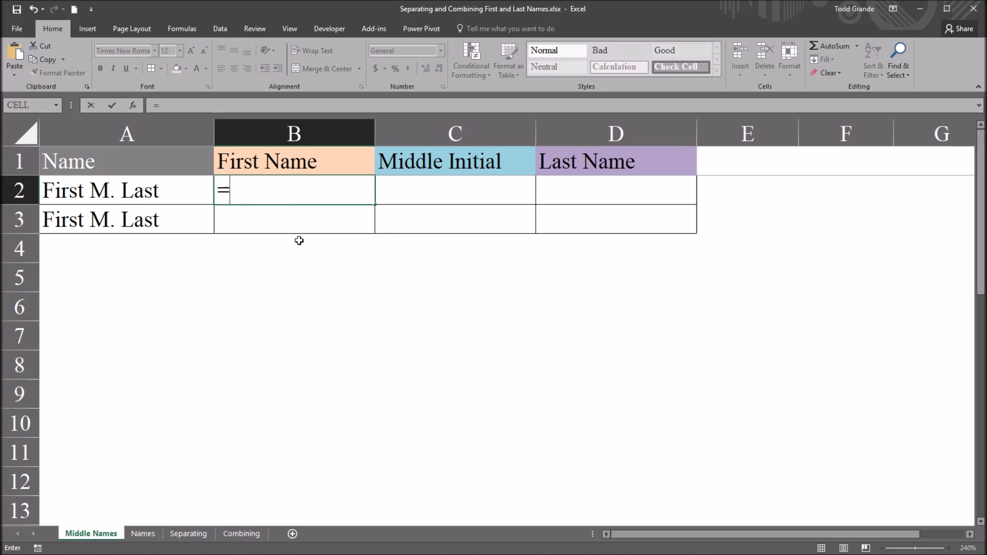
text(left)
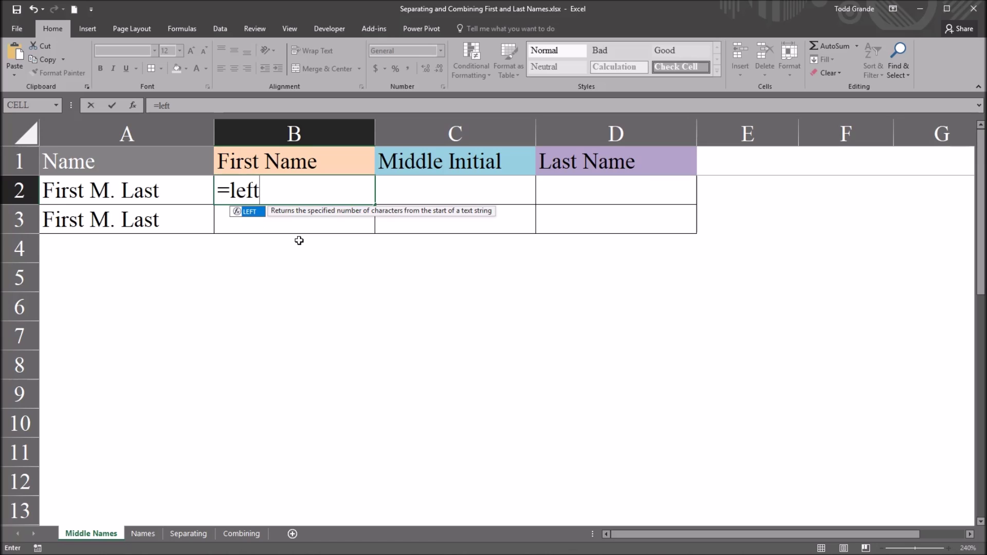
text(()
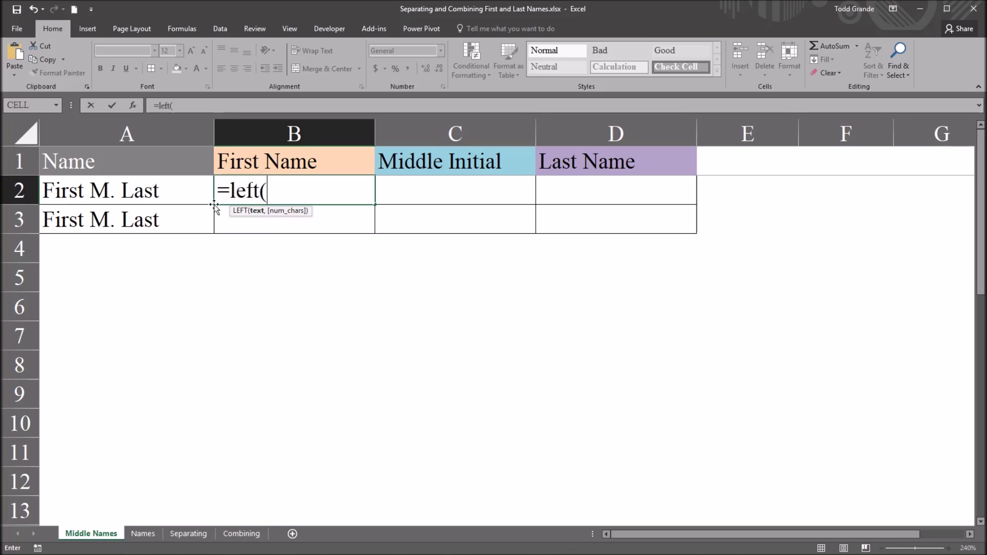
click(119, 196)
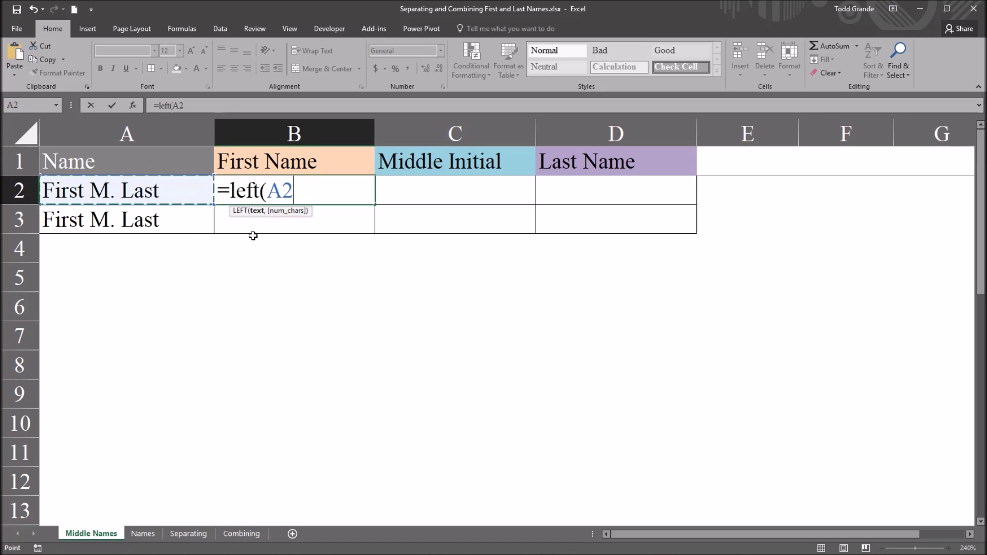
text(,)
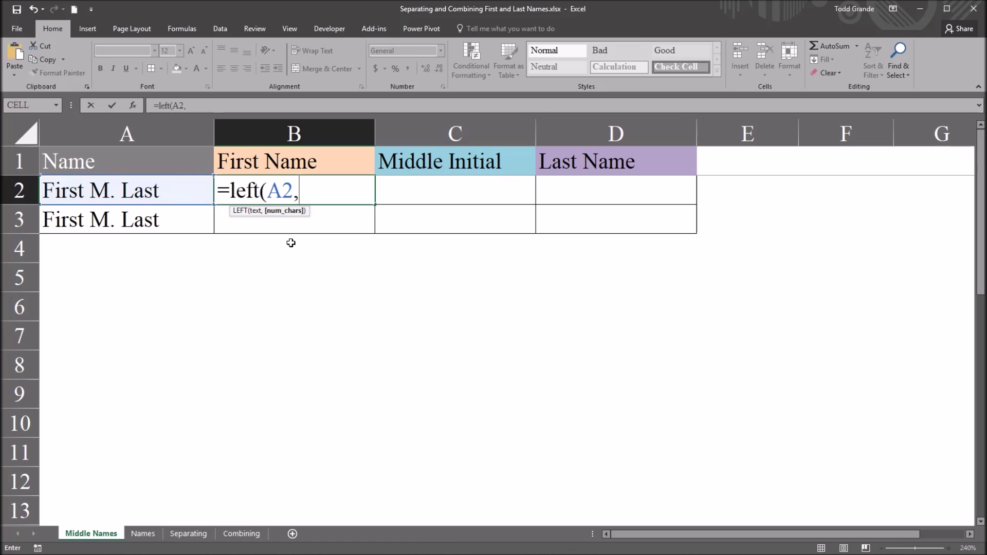
text(fin)
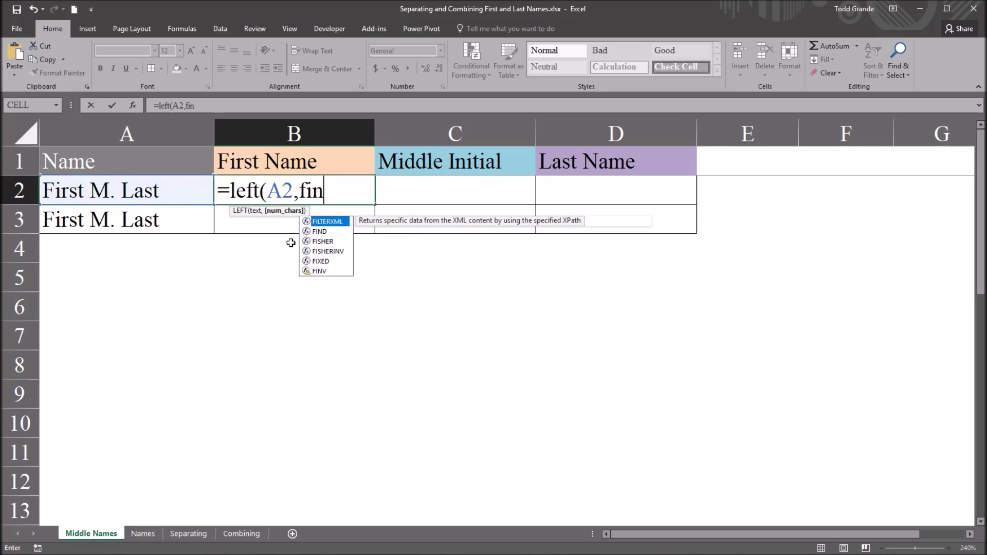
text(d()
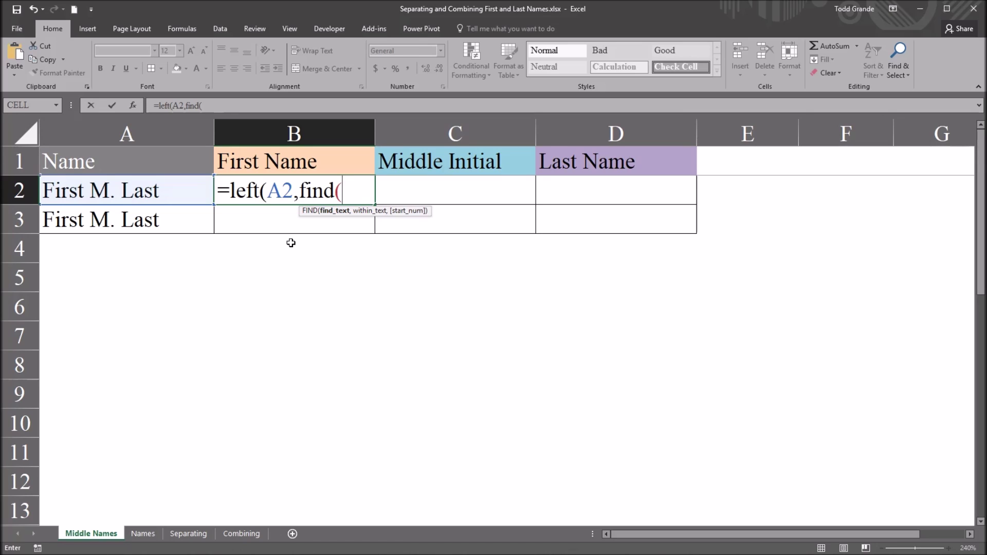
text(" ",)
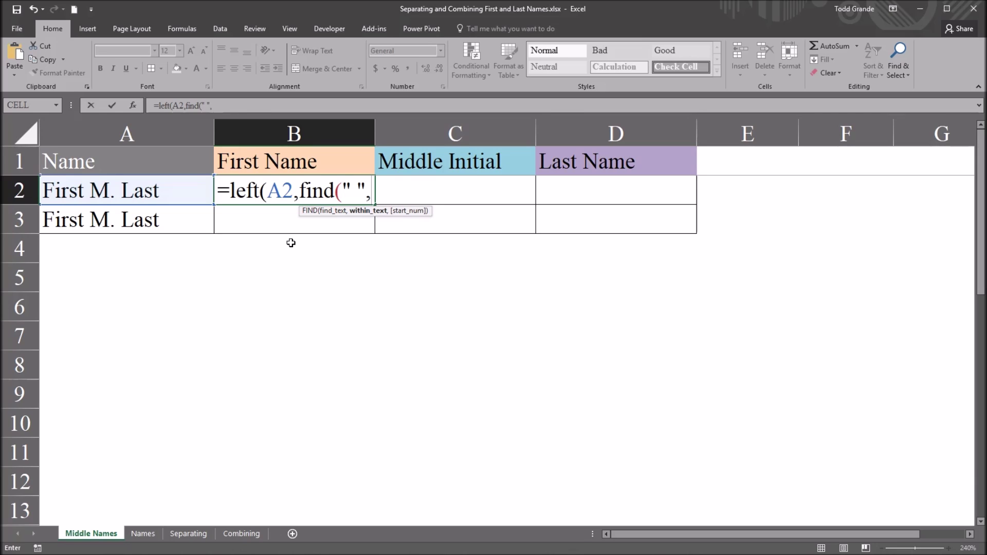
click(150, 192)
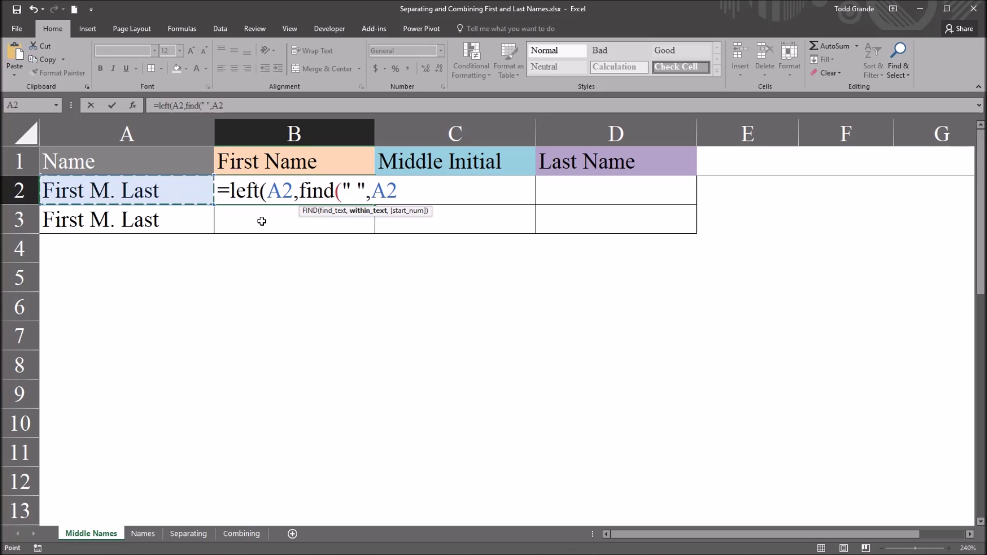
text())
click(350, 202)
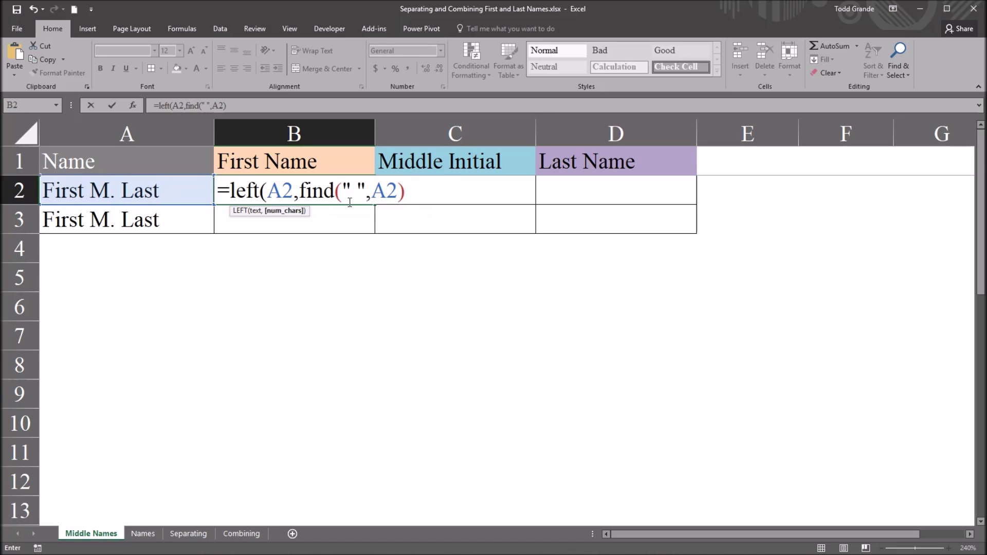
text(-1))
key(Return)
- Verify B2's first-name formula against the original name in A2
click(275, 199)
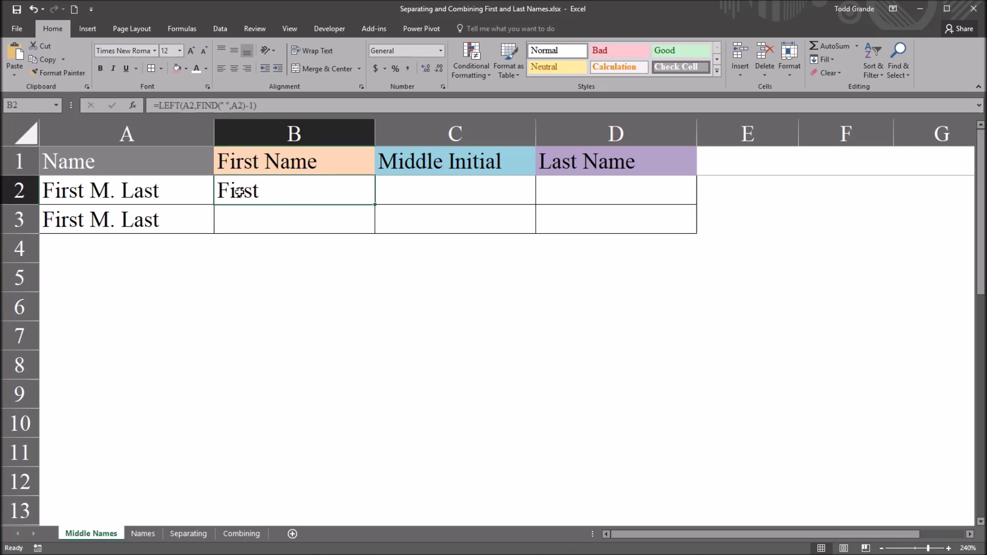
click(100, 190)
click(257, 192)
click(411, 199)
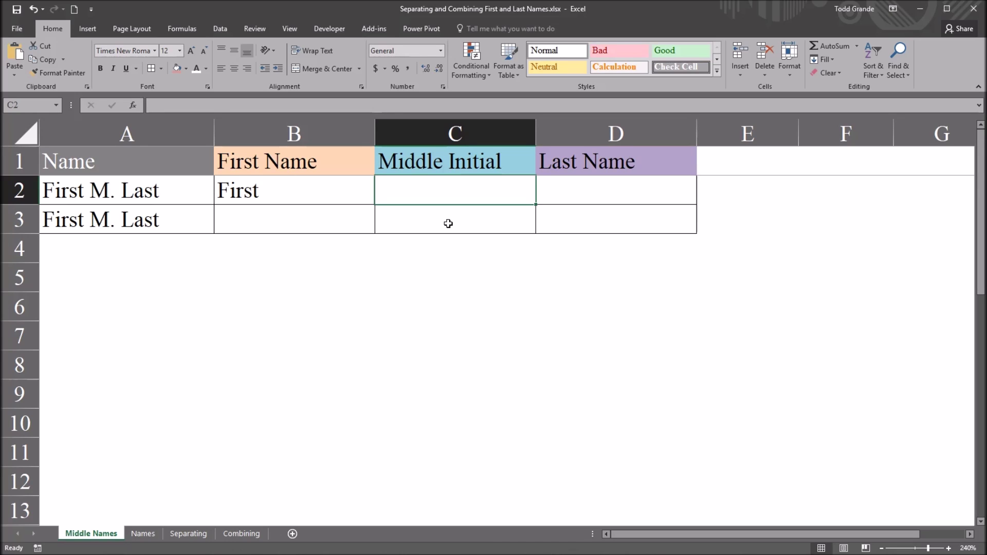
- Enter =LEFT(RIGHT(A2,LEN(A2)-FIND(" ",A2)),2) in C2 to return the initial 'M.'
text(=left)
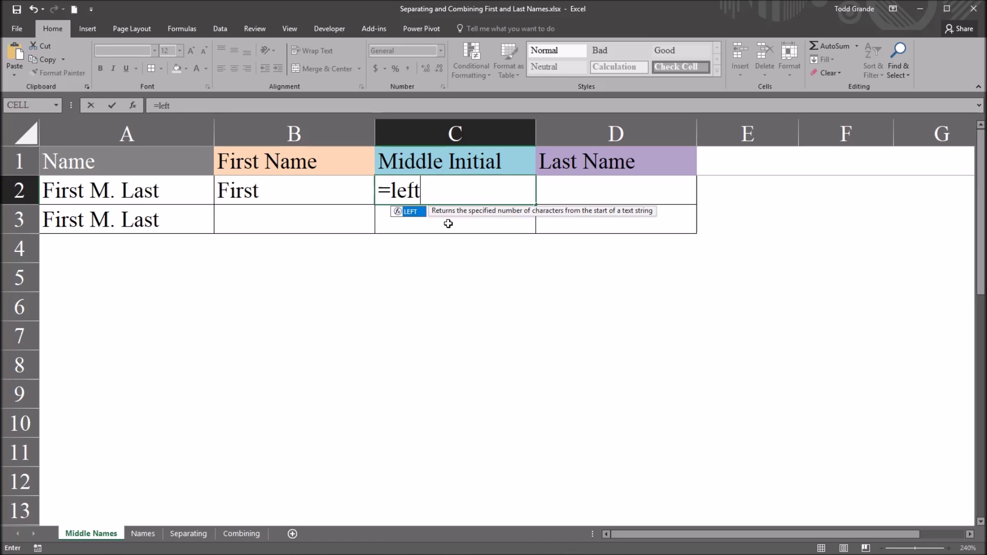
text(()
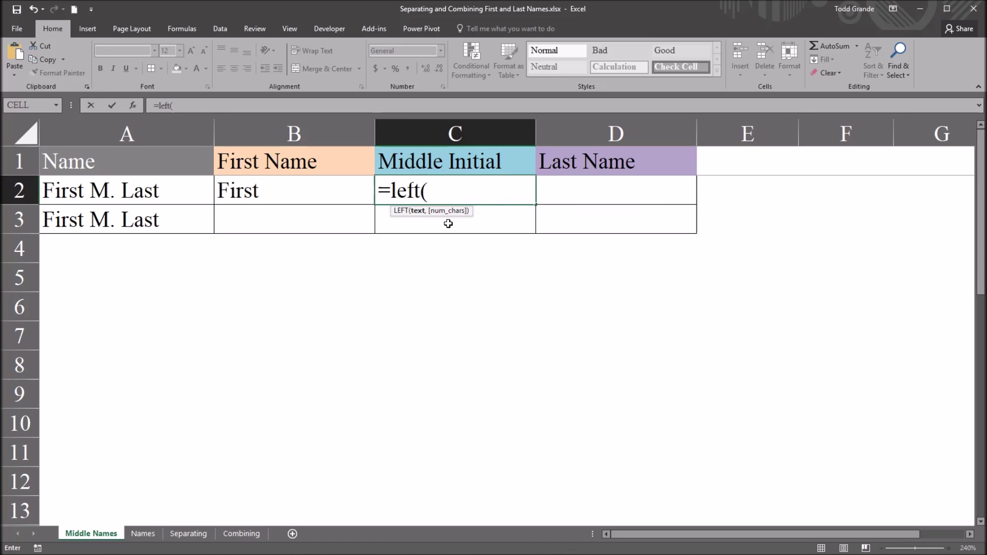
text(righ)
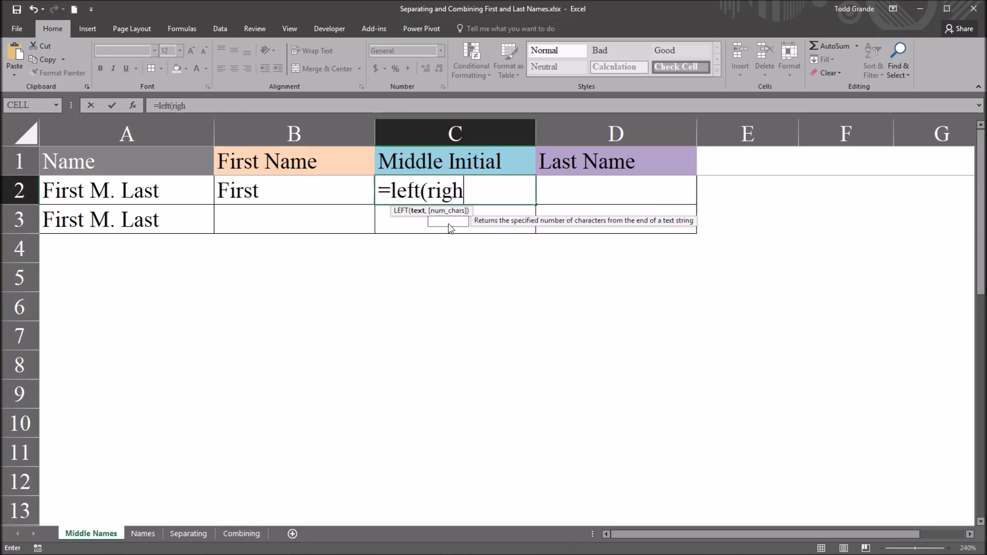
text(t()
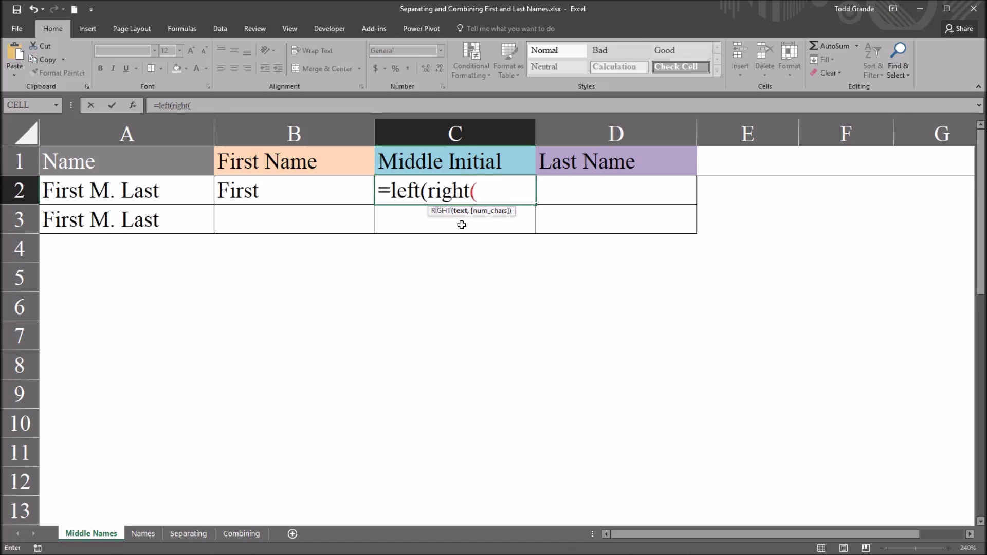
click(165, 198)
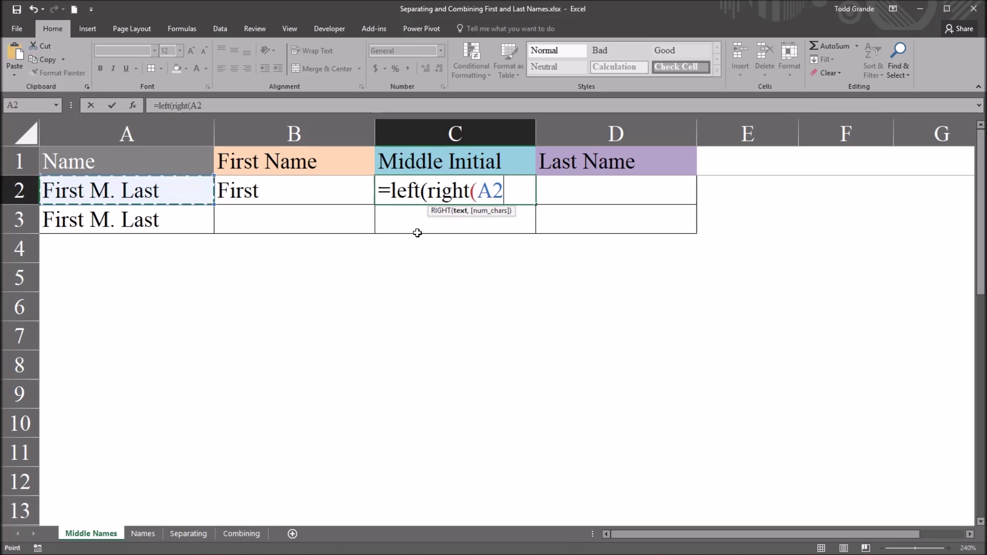
text(,)
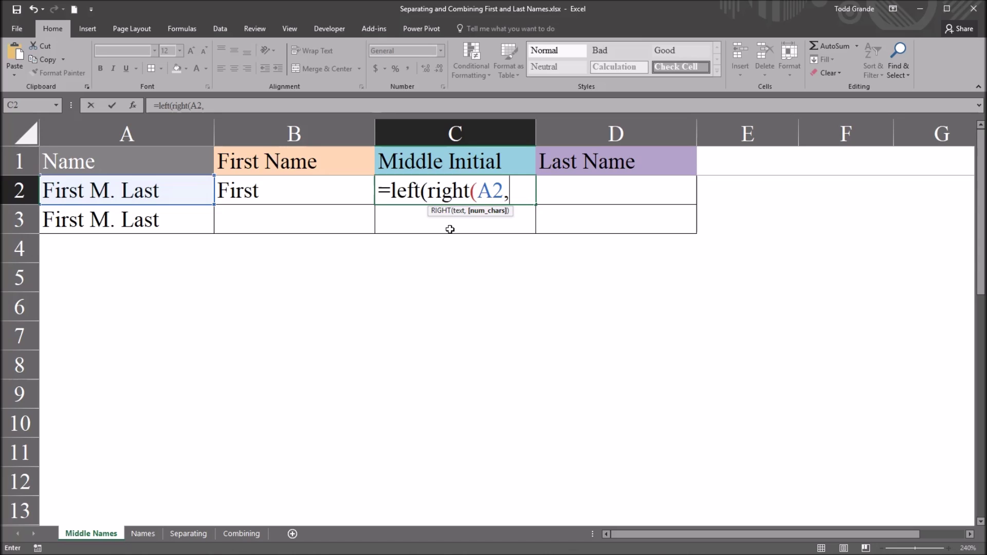
text(l)
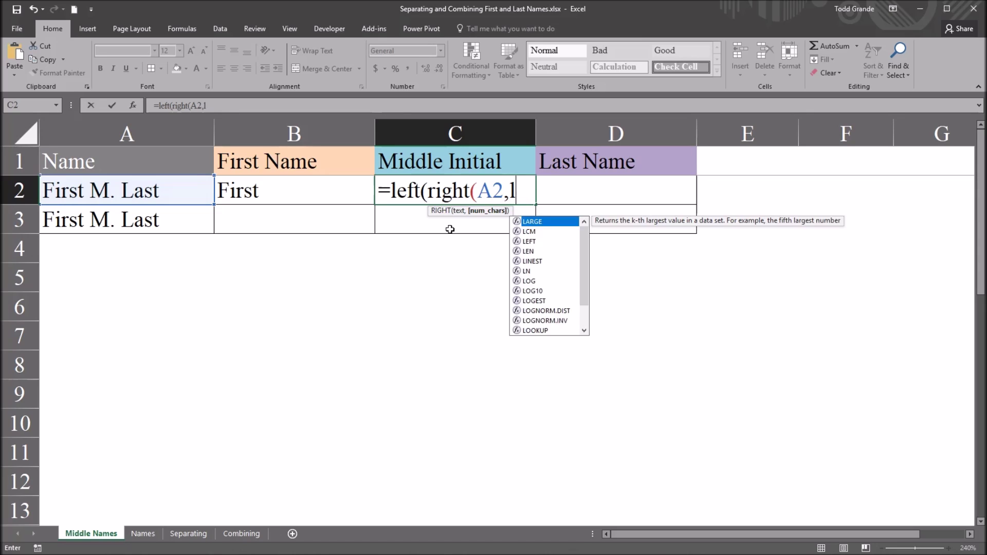
text(en()
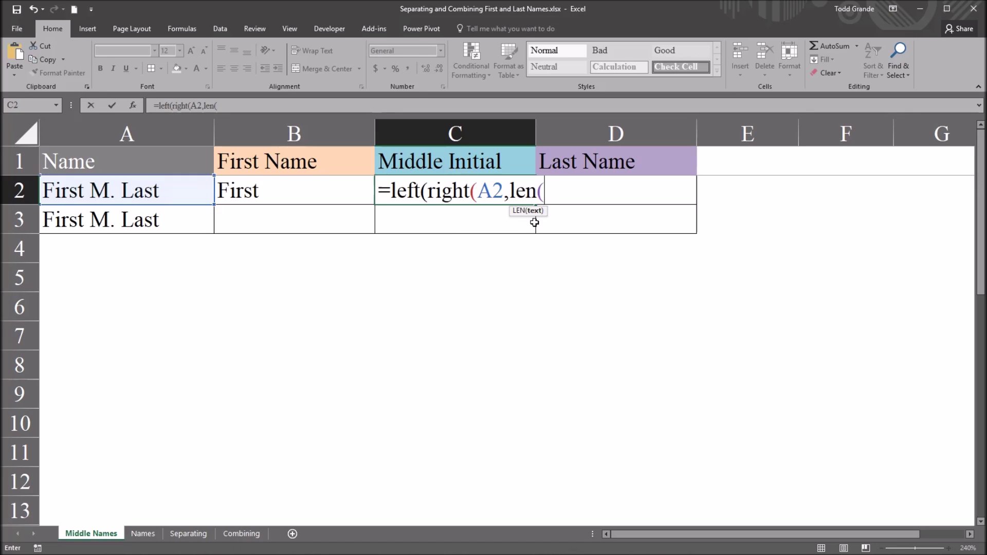
click(119, 194)
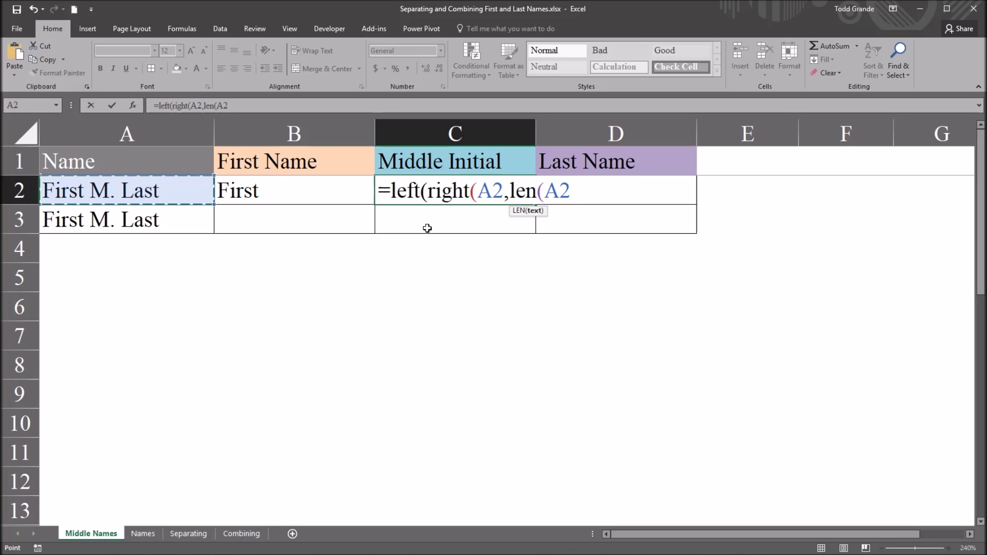
text()-)
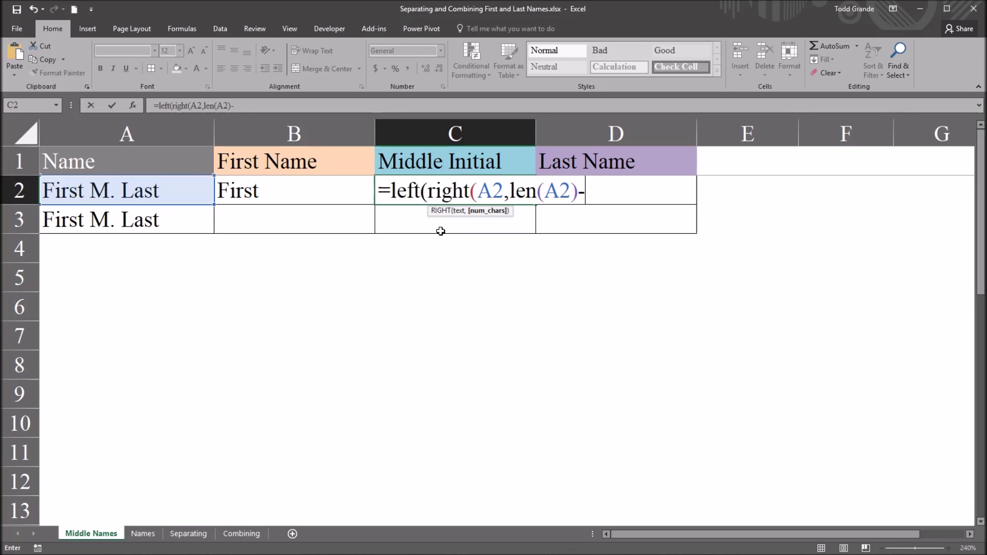
text(find)
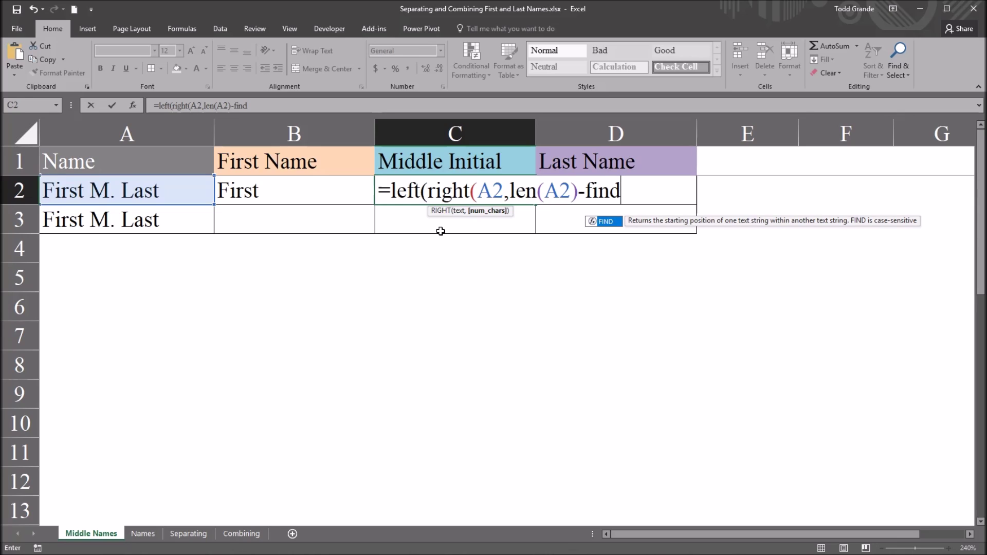
text(()
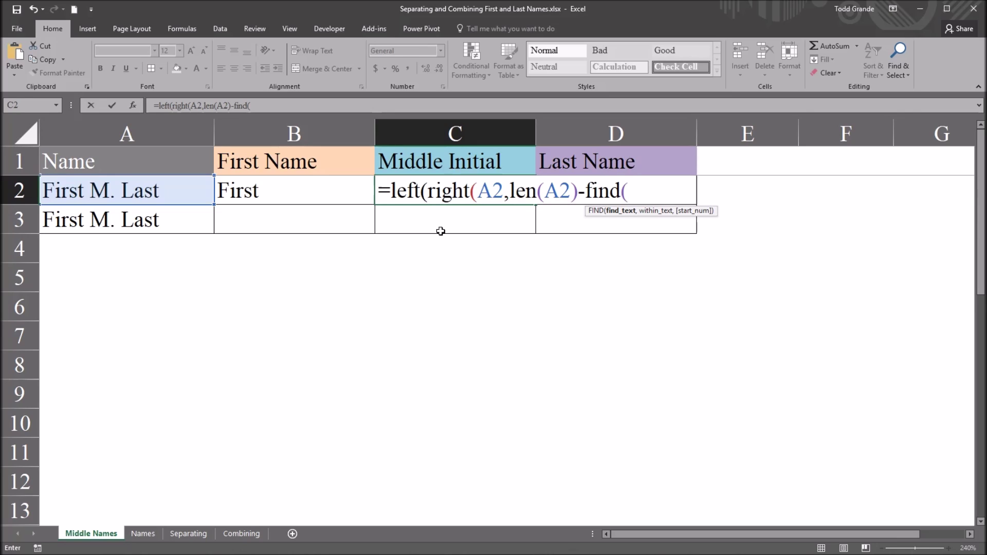
text(" ",)
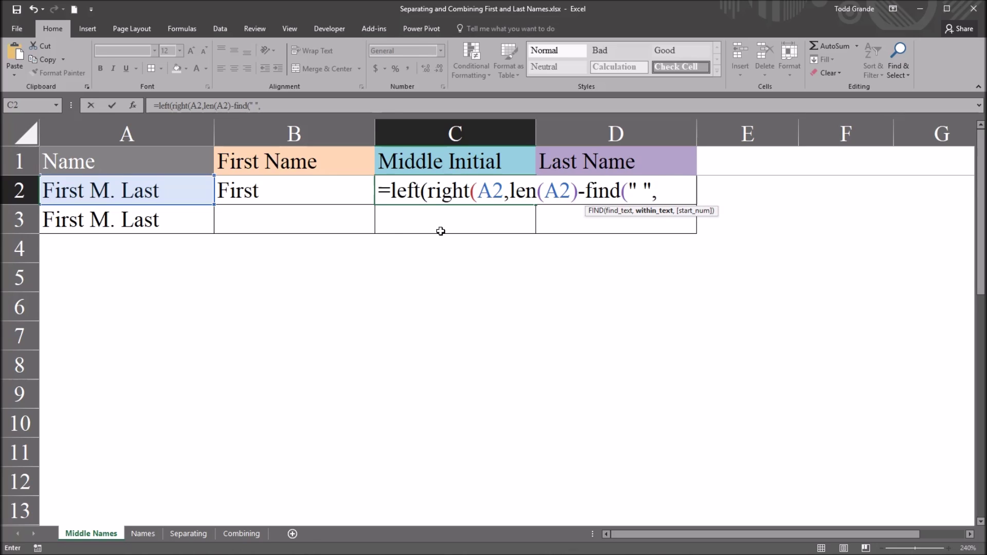
click(159, 187)
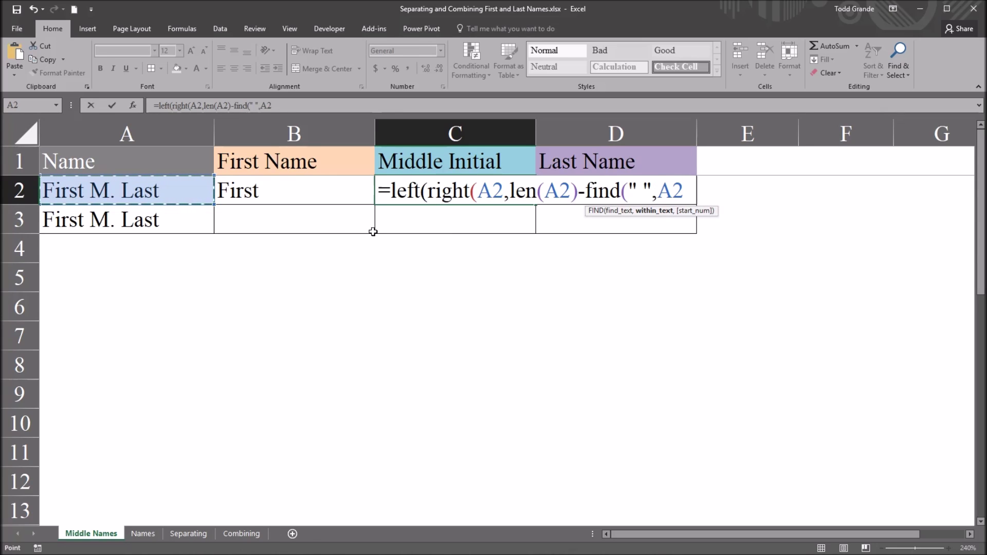
text())
text(,)
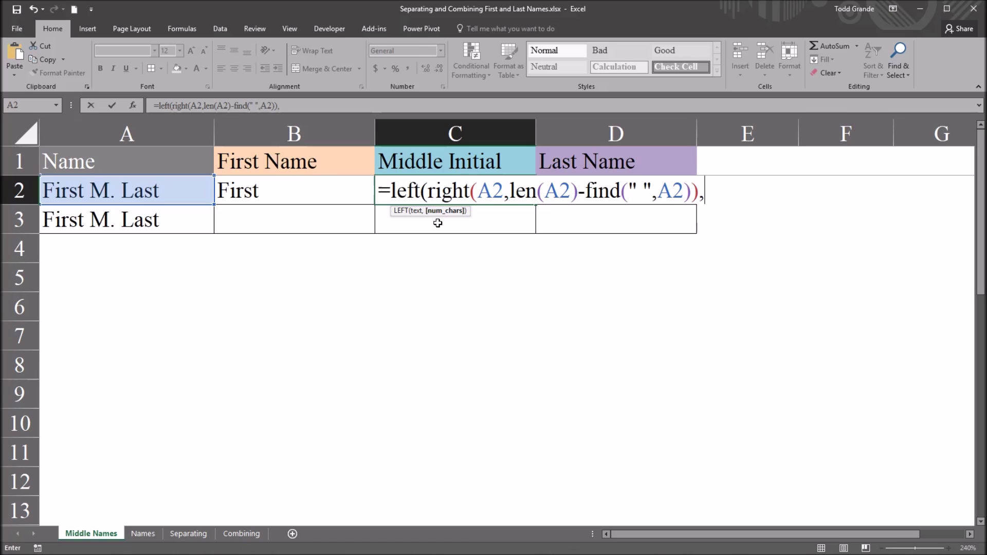
text(2))
key(Return)
- Review C2's formula and the Middle Initial column
click(414, 193)
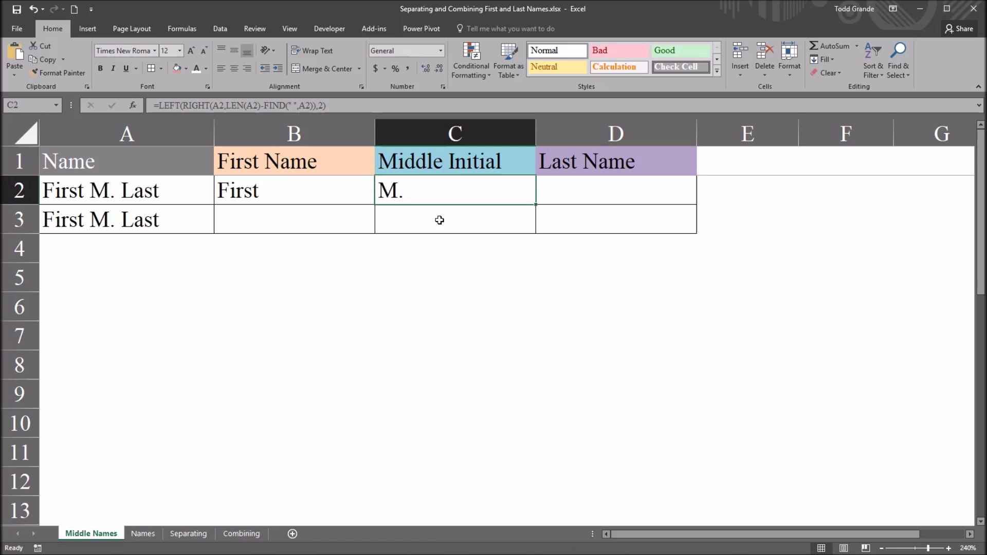
click(386, 132)
click(425, 187)
- Compare the empty Last Name cell D2 with the full name in A2
click(561, 193)
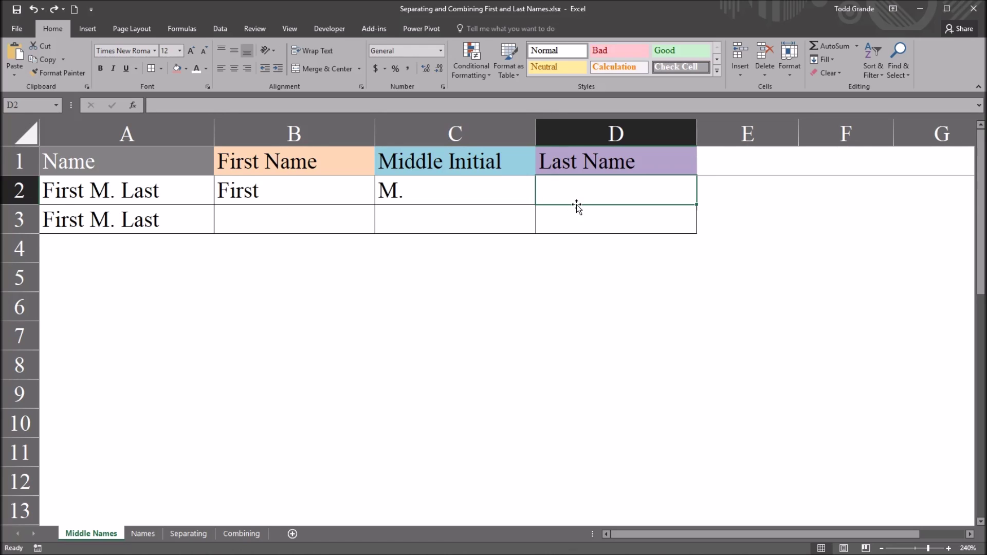
click(169, 193)
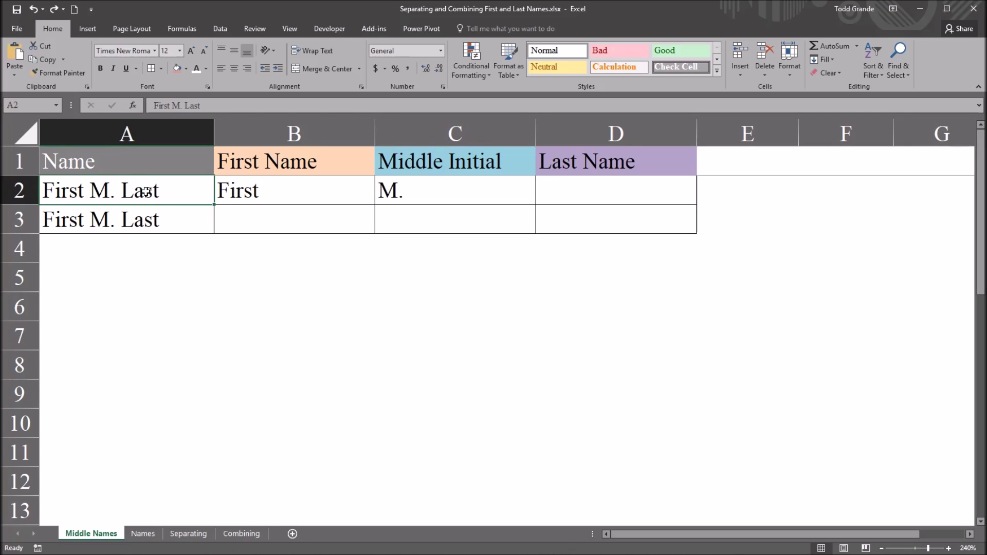
click(608, 194)
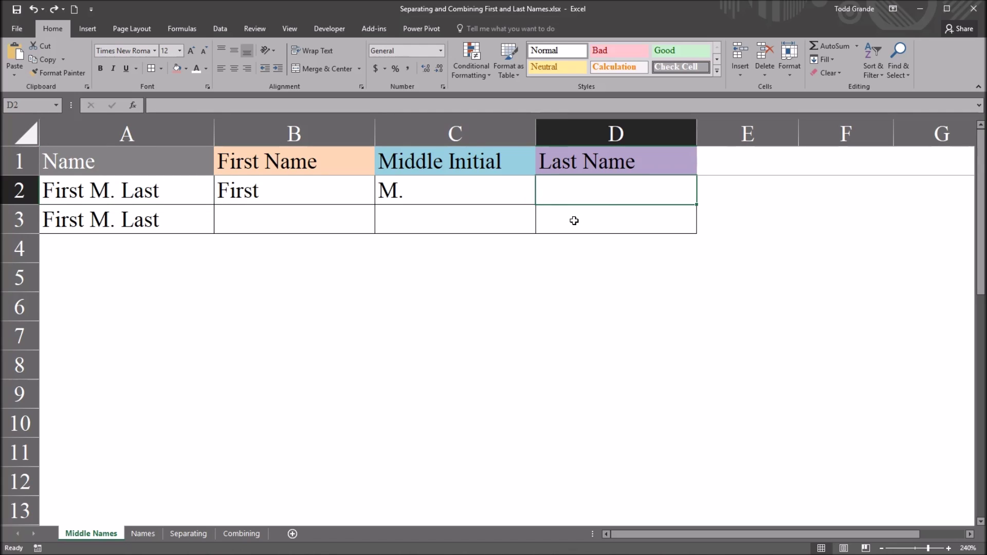
- Enter =RIGHT(A2,LEN(A2)-FIND(" ",A2,FIND(" ",A2)+1)) in D2 to return 'Last'
text(=right)
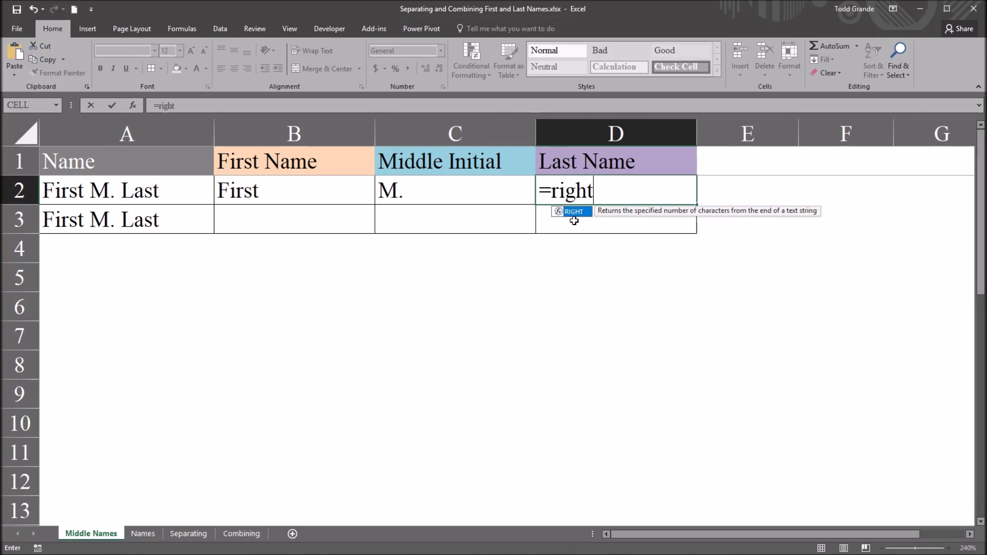
text(()
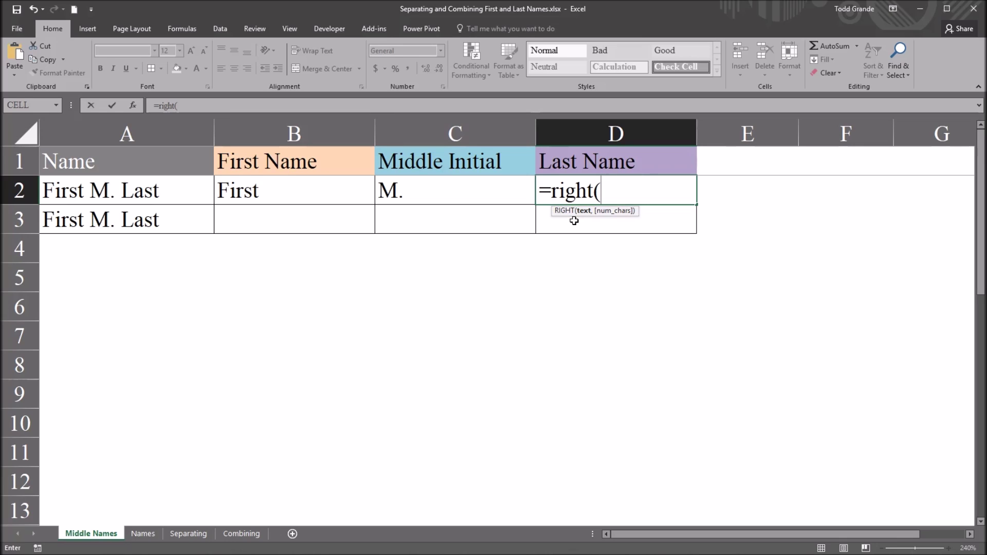
click(167, 200)
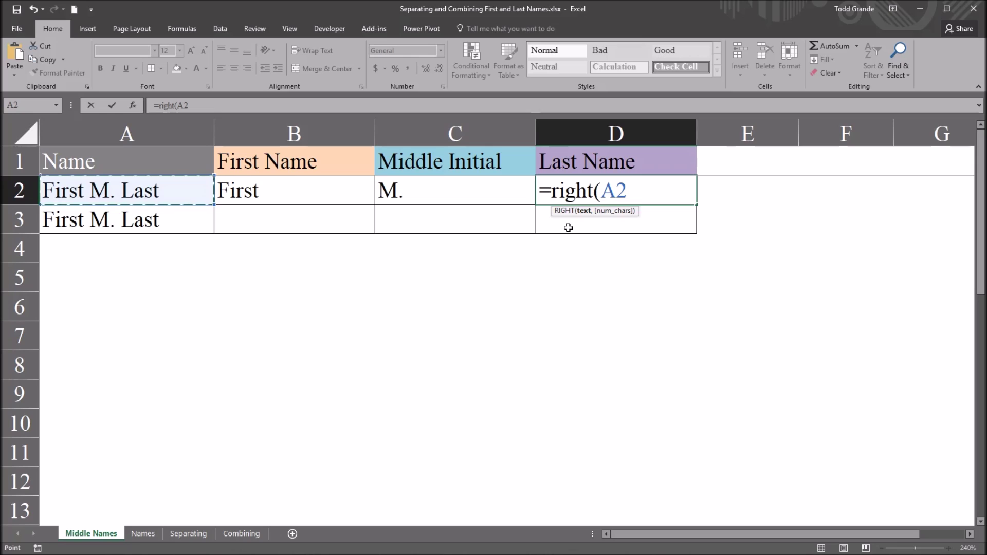
text(,)
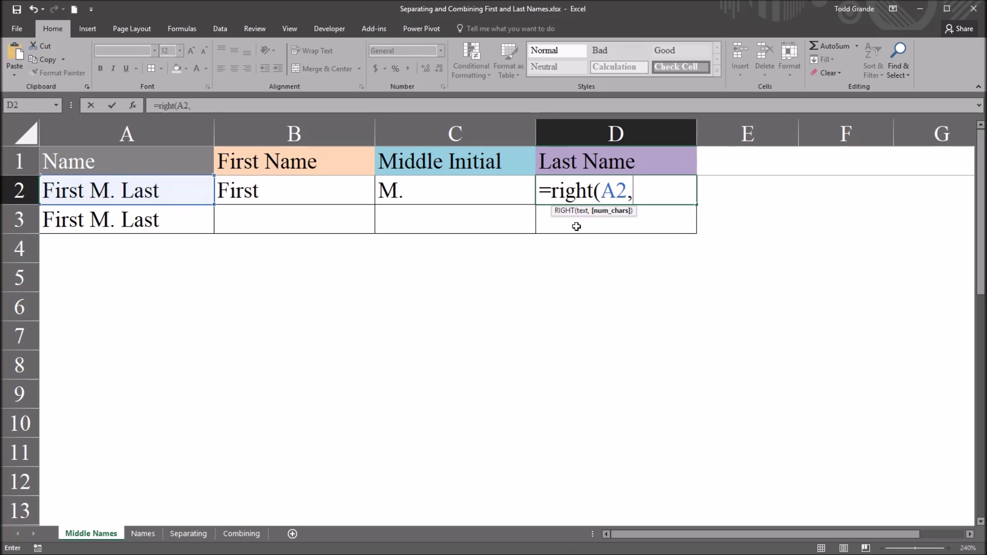
text(le)
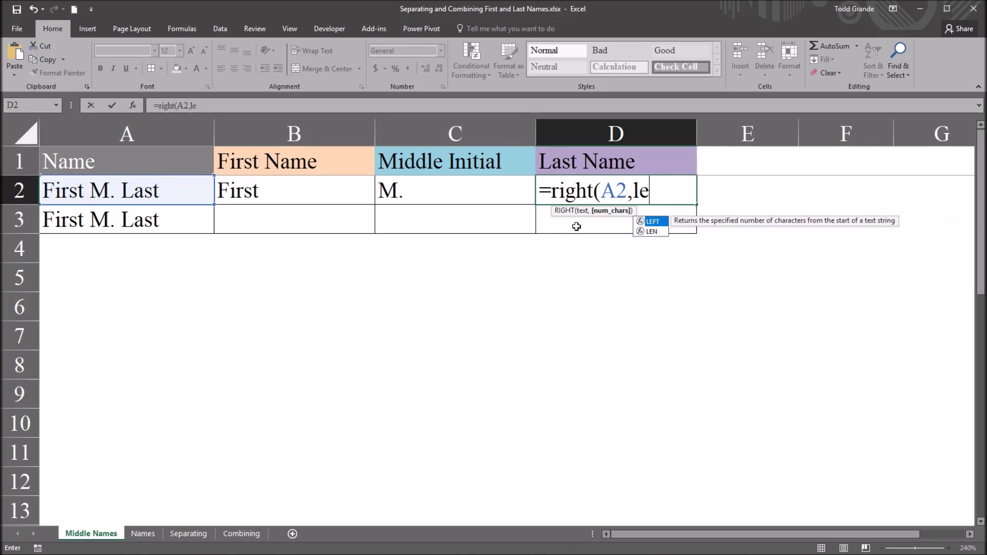
text(n()
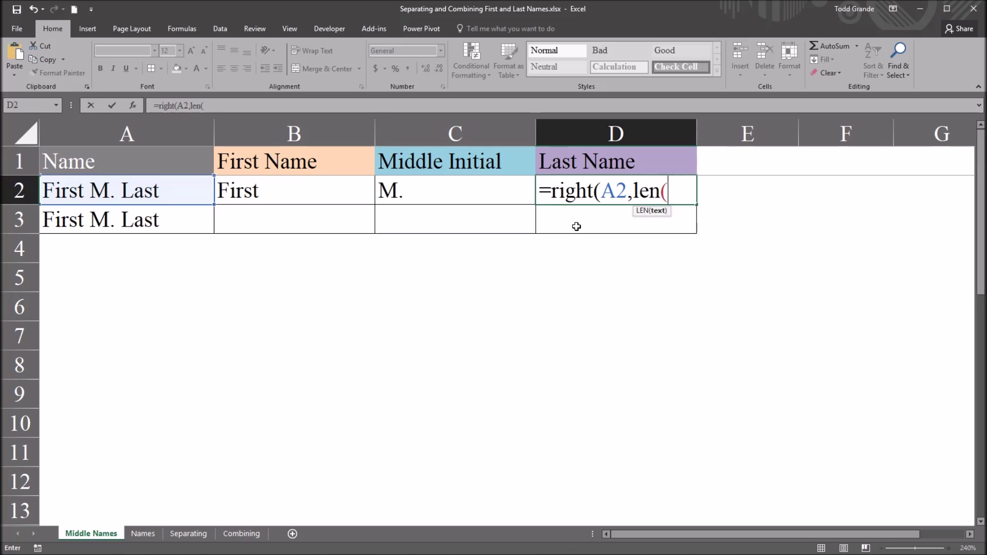
click(169, 195)
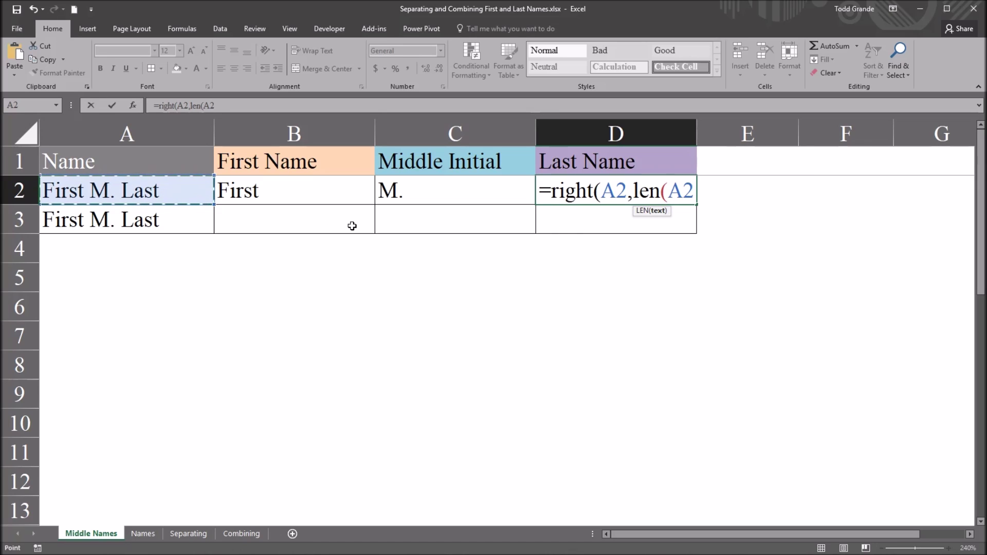
text()-find()
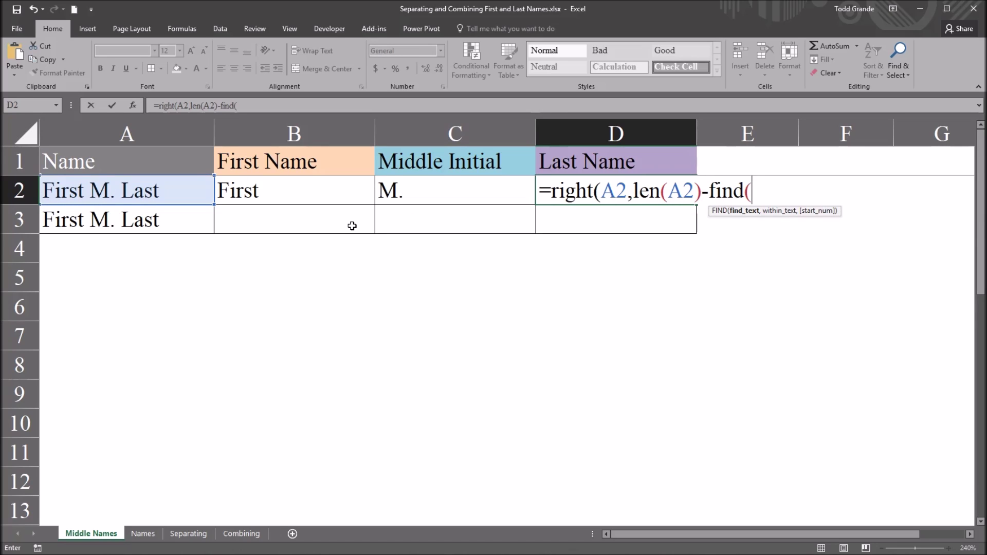
text(" ",)
click(127, 192)
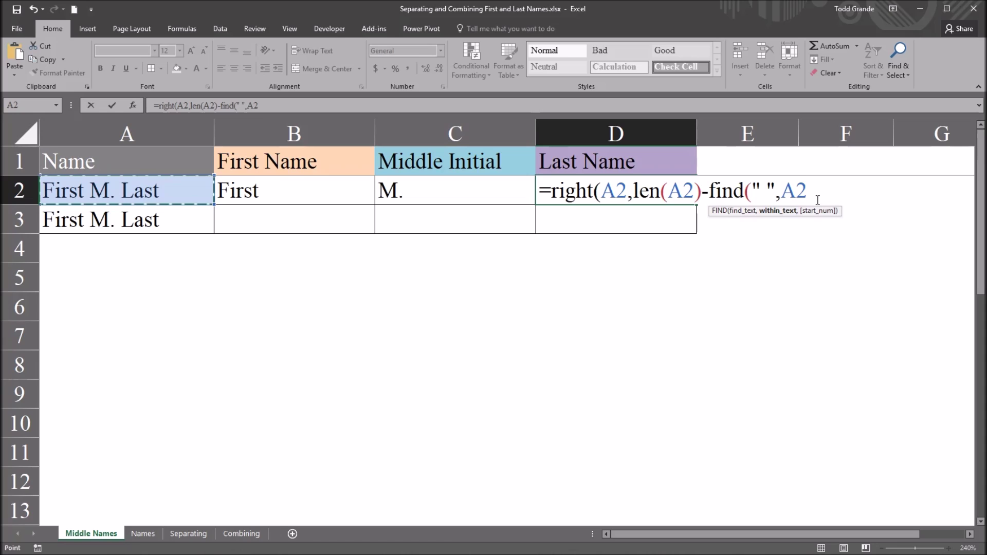
text(,)
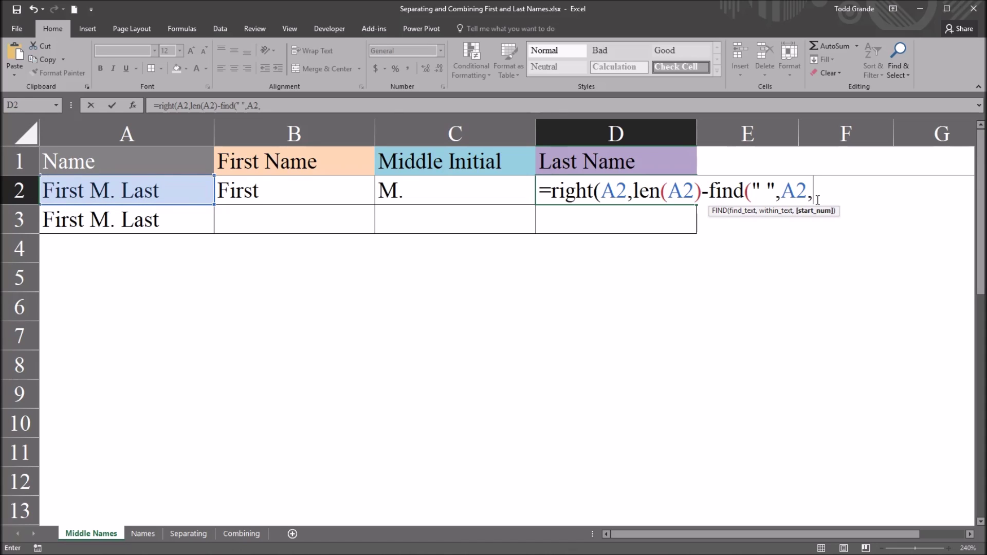
text(find)
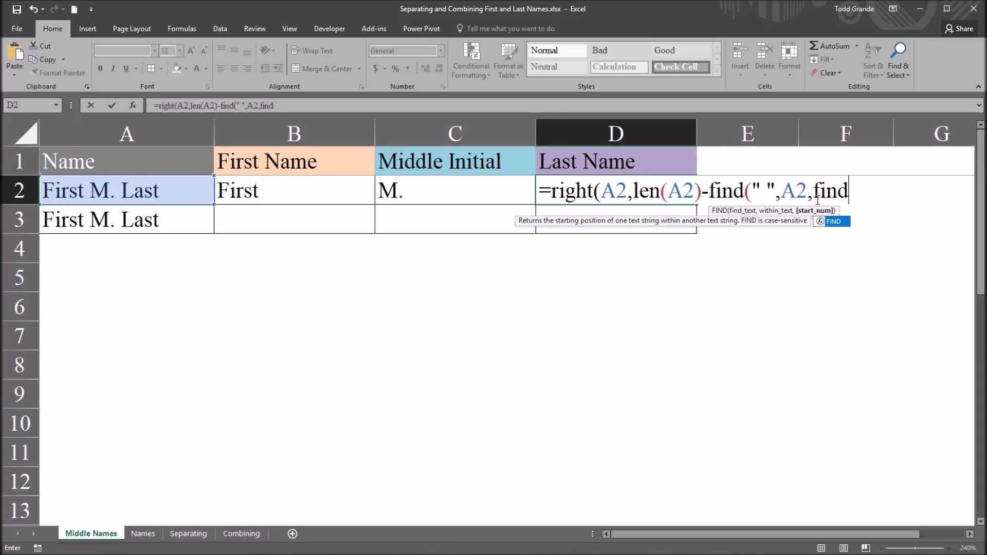
text(()
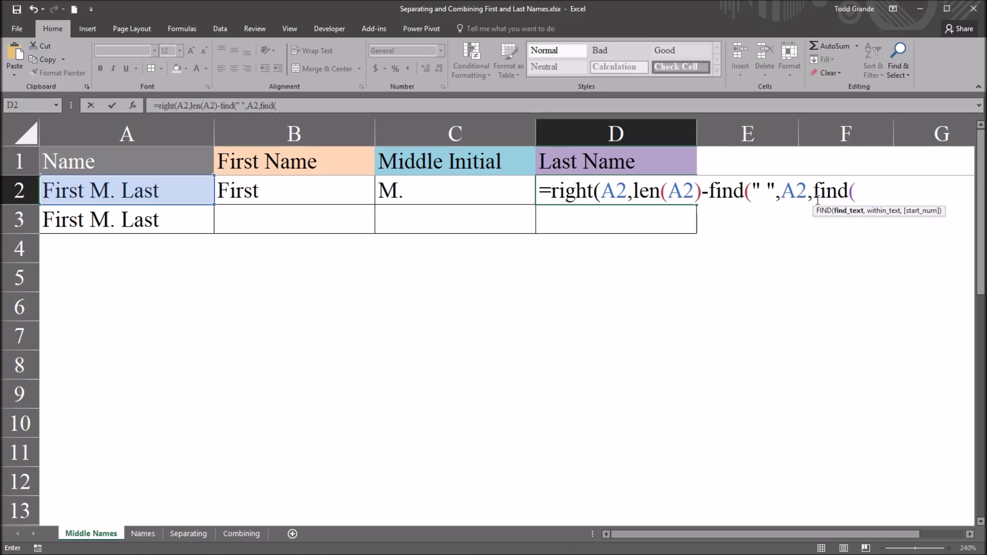
text(" ",)
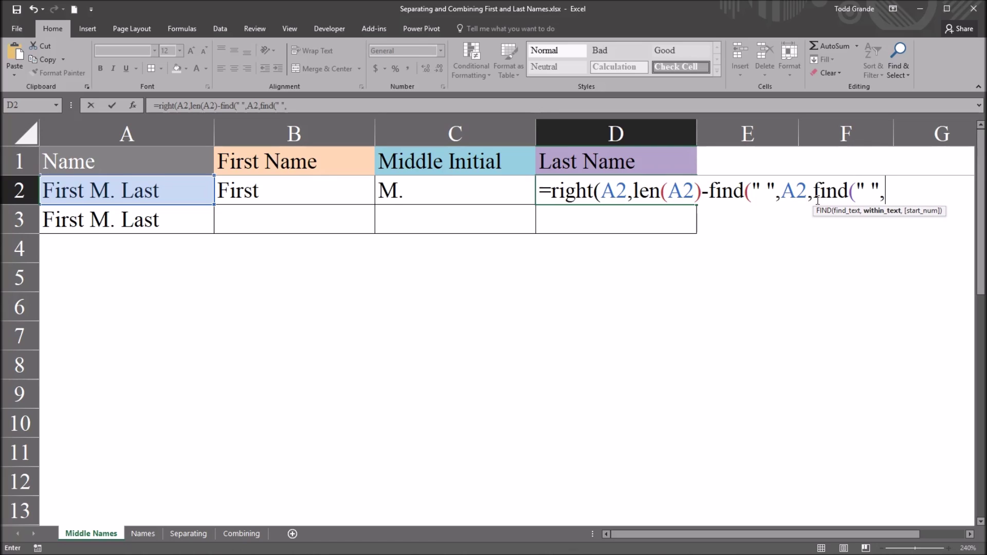
click(173, 194)
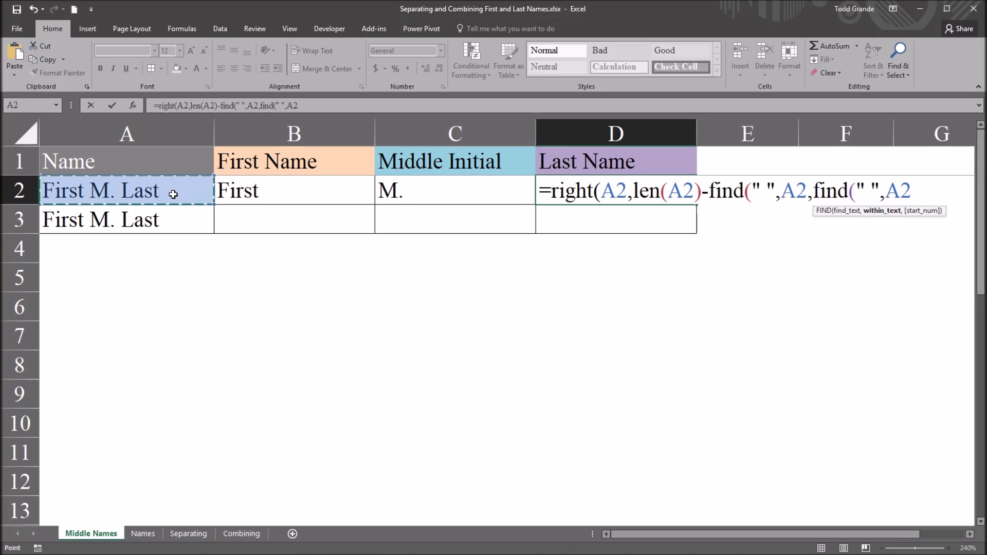
text())
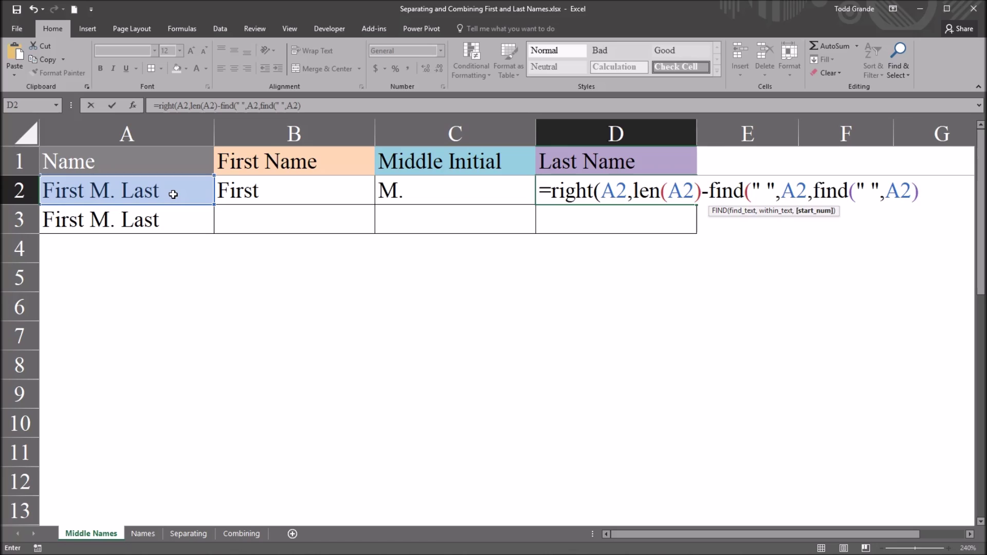
text(+1)))
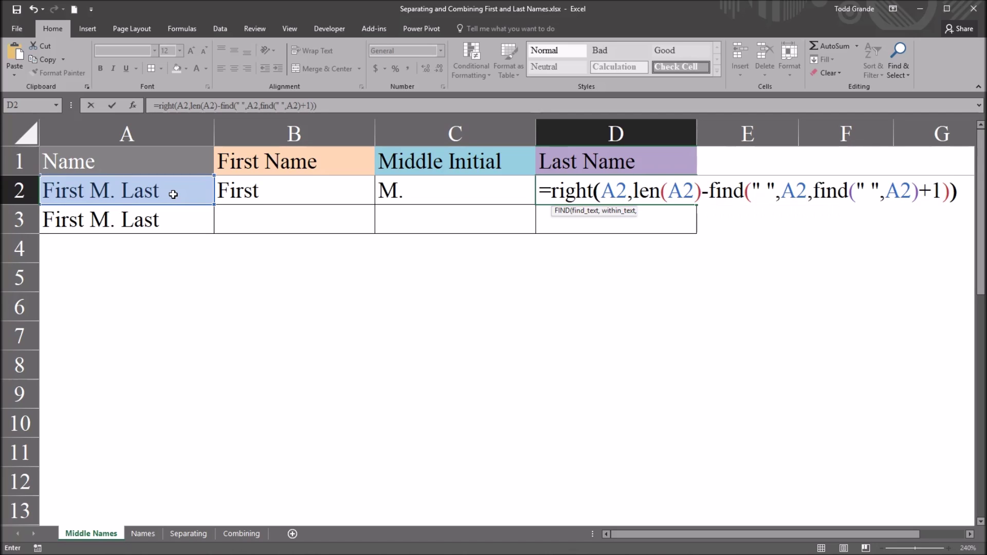
key(Return)
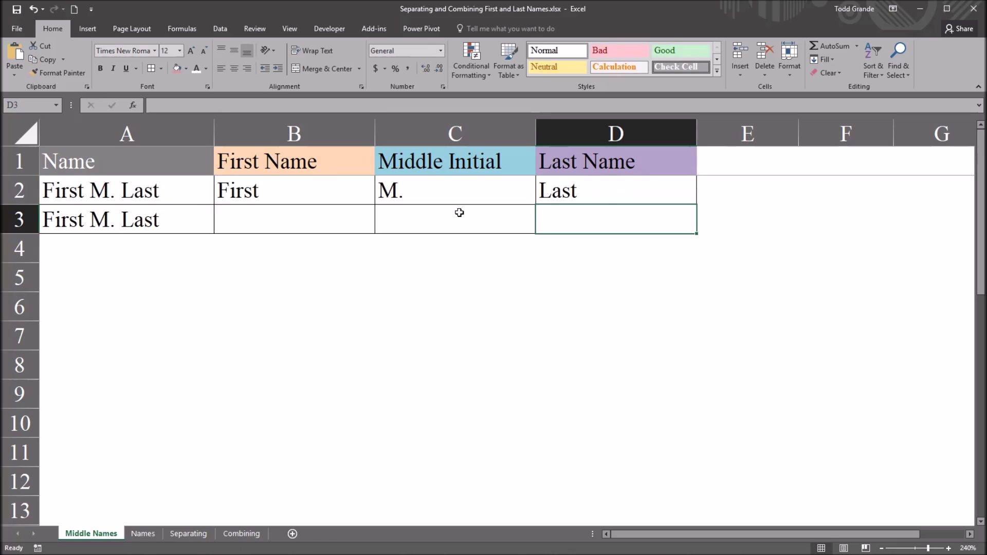
- Recommit D2's last-name formula unchanged and review the C2 and D2 formulas
click(602, 189)
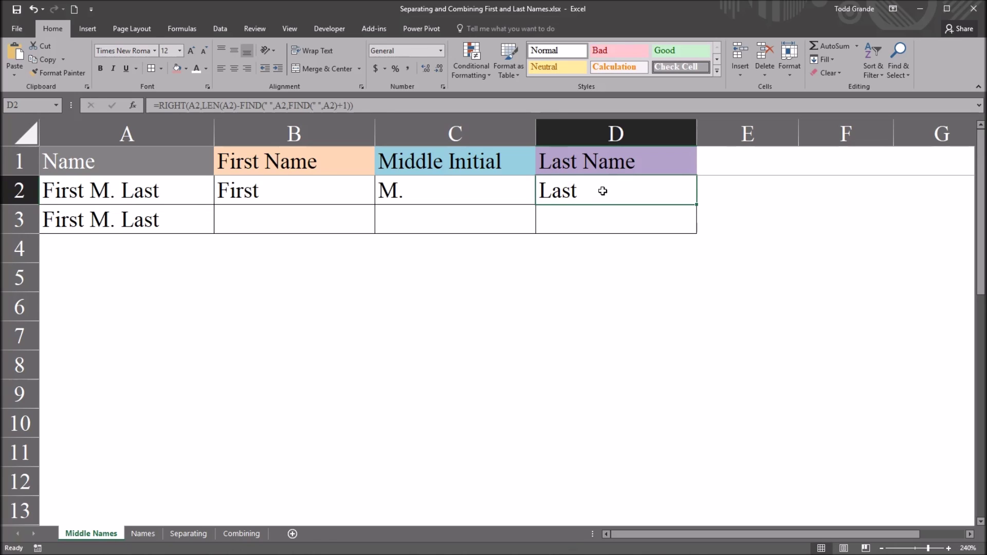
click(378, 106)
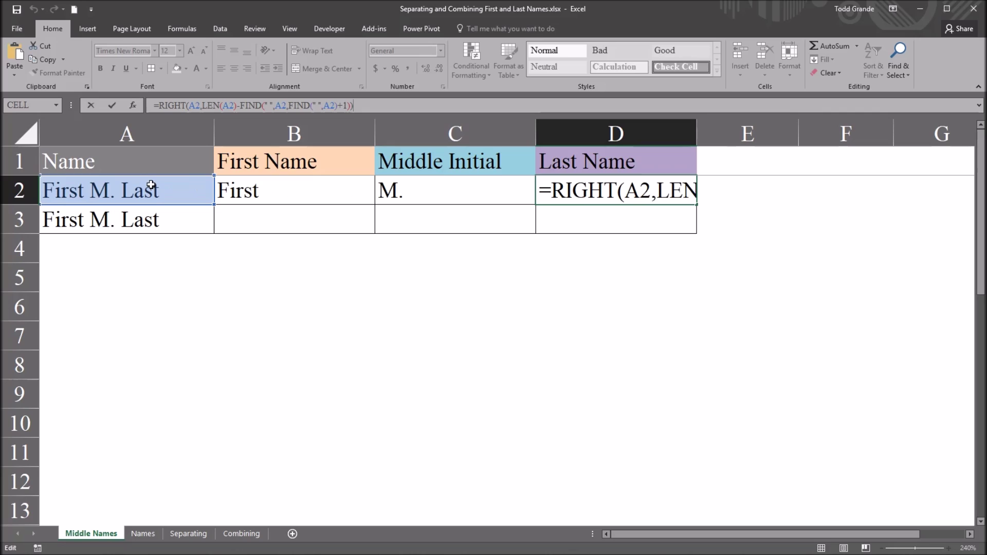
key(ctrl+Return)
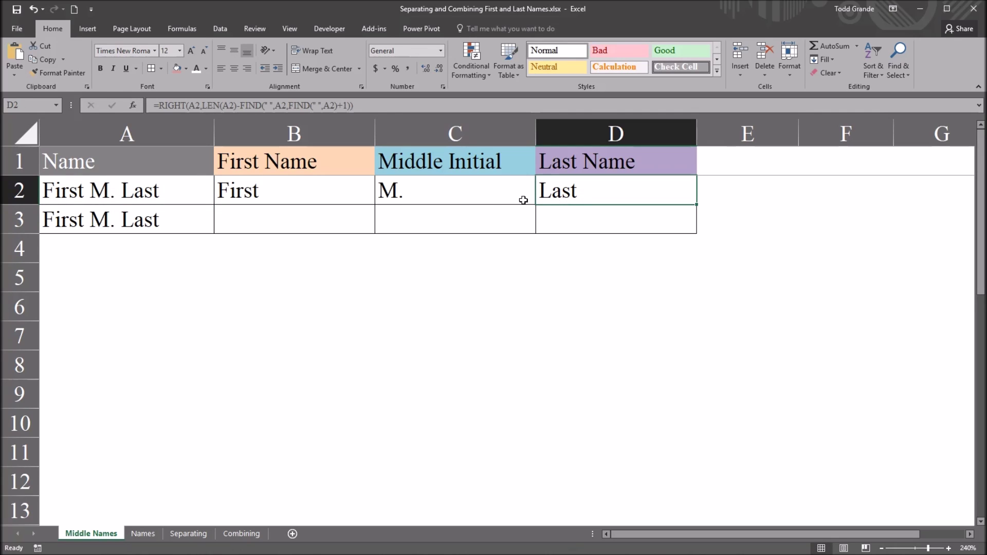
click(409, 193)
click(579, 194)
- Fill the B2:D2 formulas down to row 3, then select A3
drag(332, 190, 588, 193)
drag(695, 206, 696, 230)
click(307, 225)
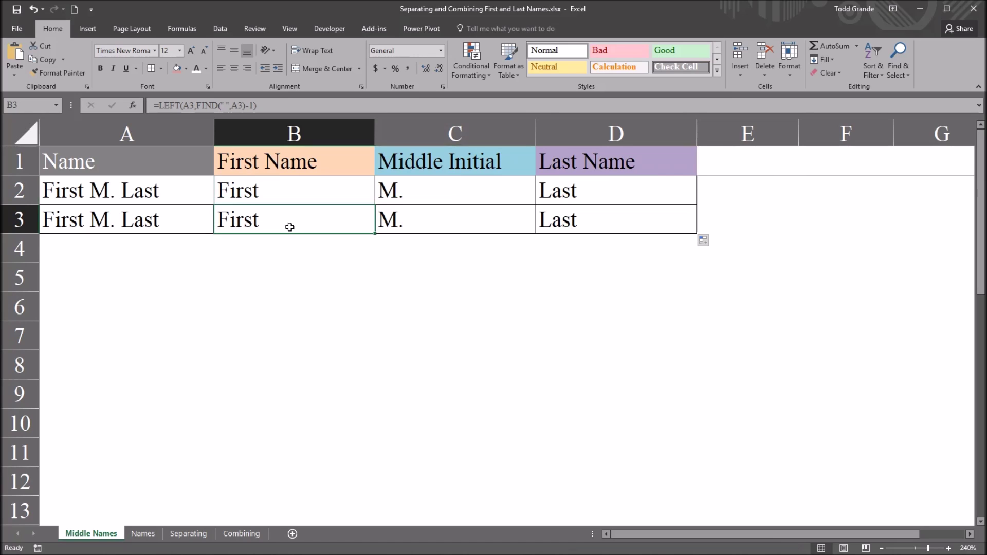
click(10, 225)
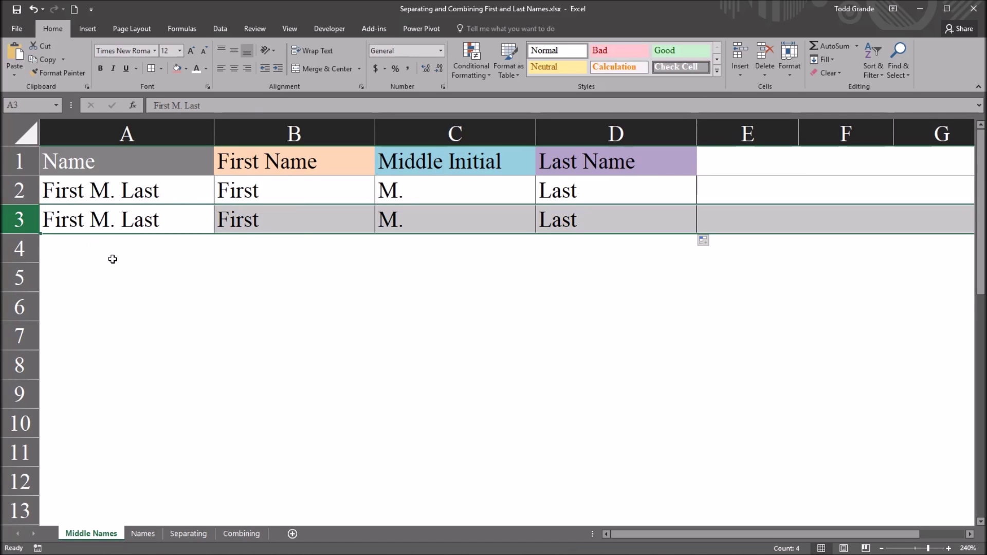
drag(105, 241, 117, 220)
click(117, 221)
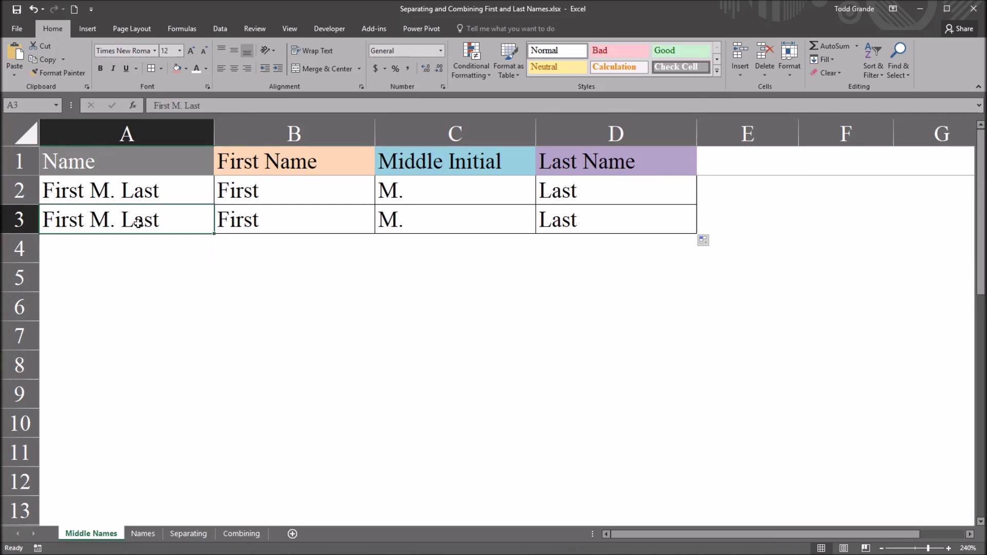
- Paste a different full name into A3 and compare it with A2
click(100, 194)
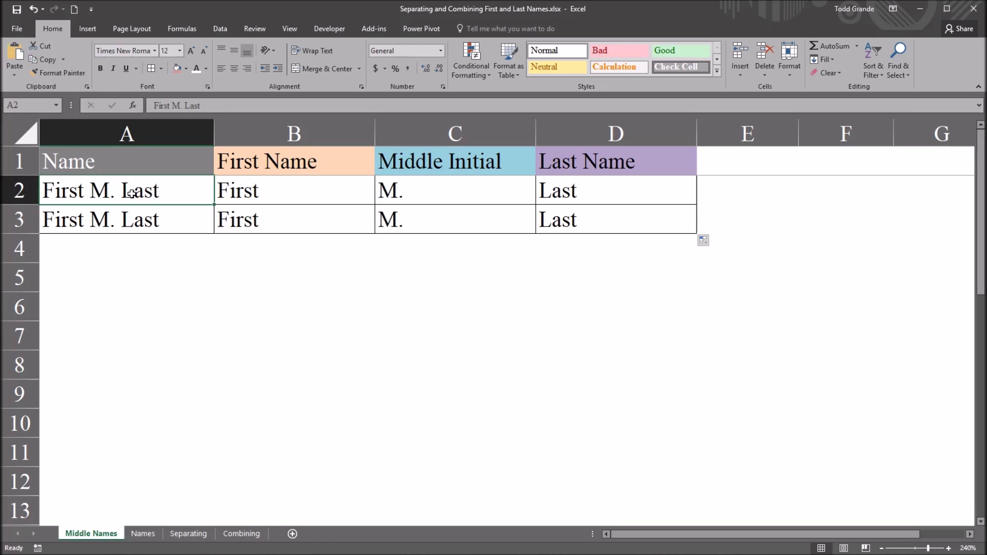
click(130, 221)
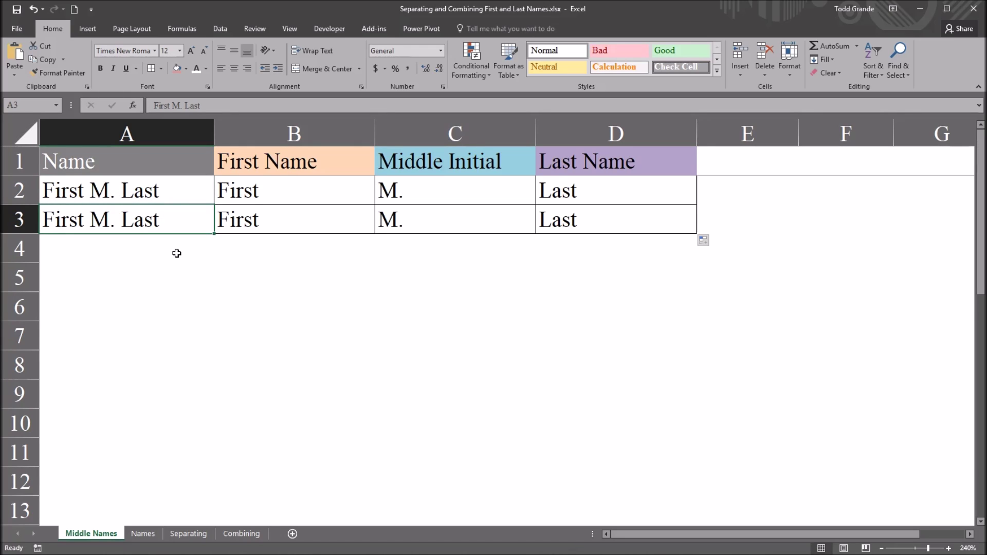
text(Todd L. Grande)
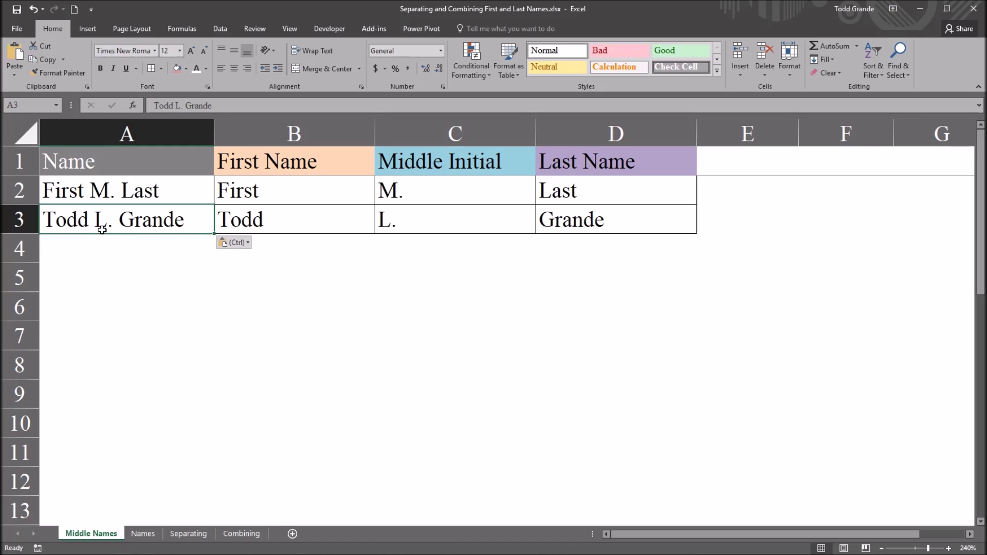
click(70, 191)
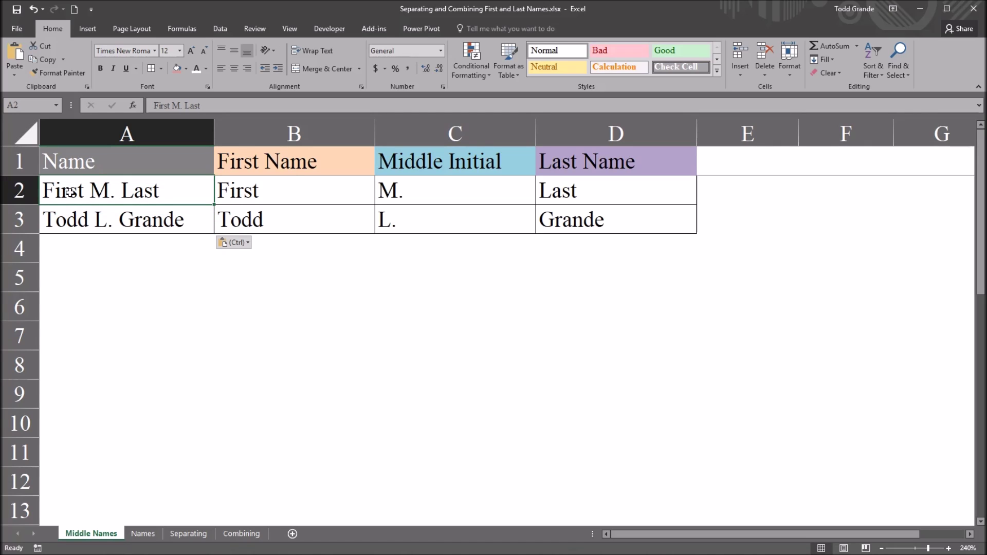
click(83, 220)
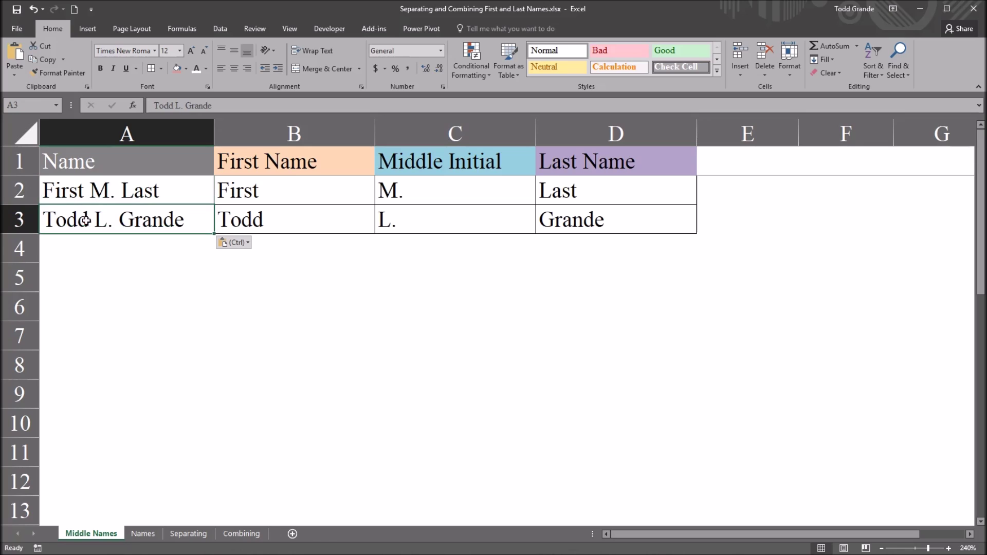
click(155, 194)
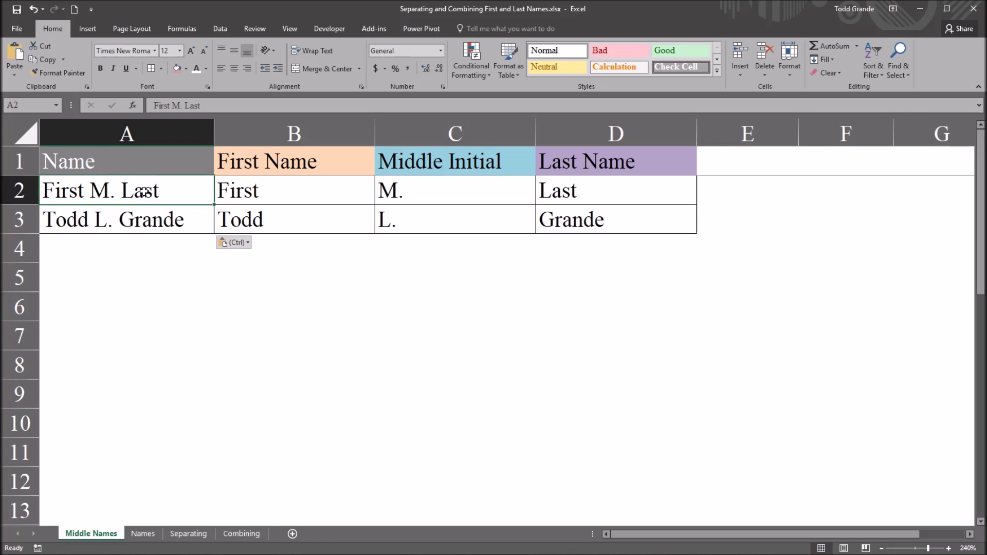
click(139, 217)
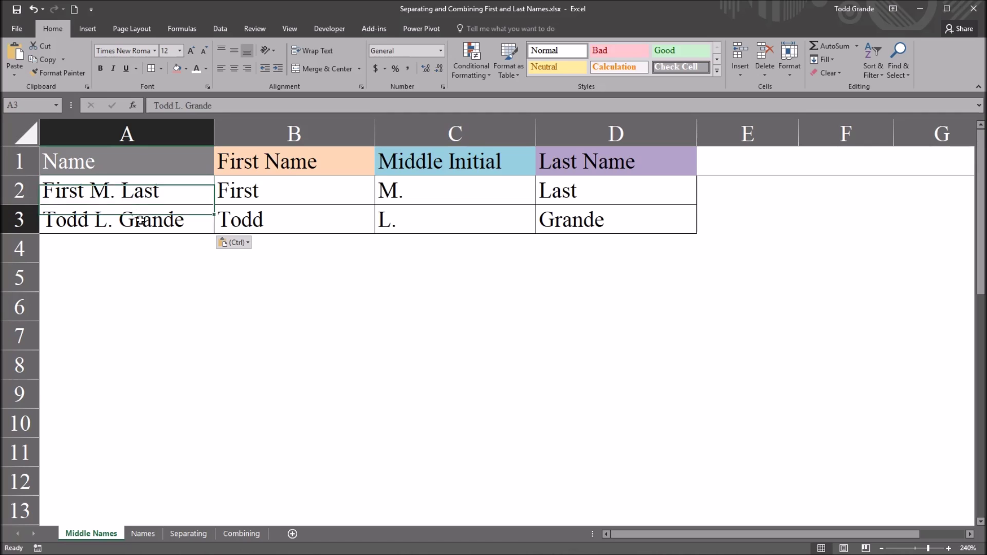
- Check that B3, C3 and D3 split the new name into first name, initial and surname
click(267, 227)
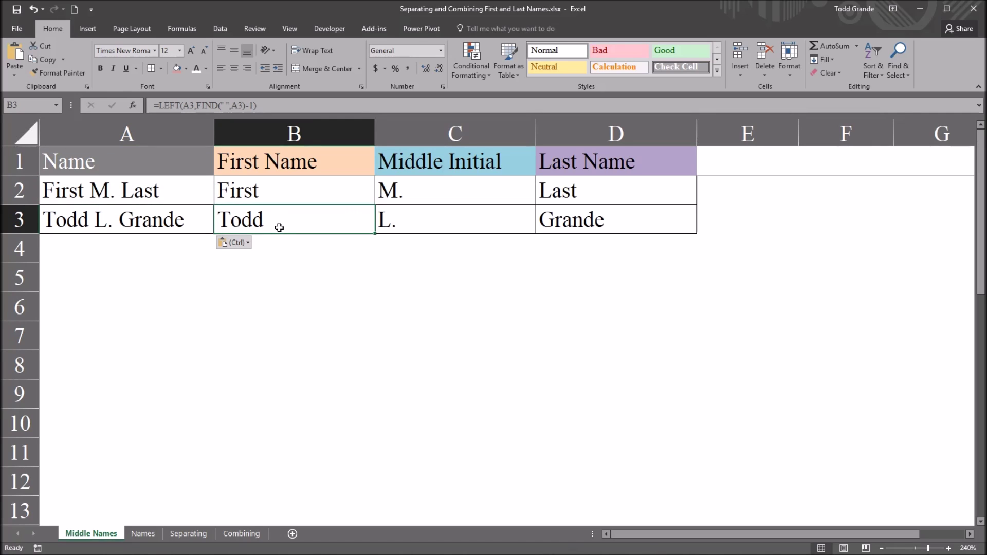
click(394, 222)
click(575, 227)
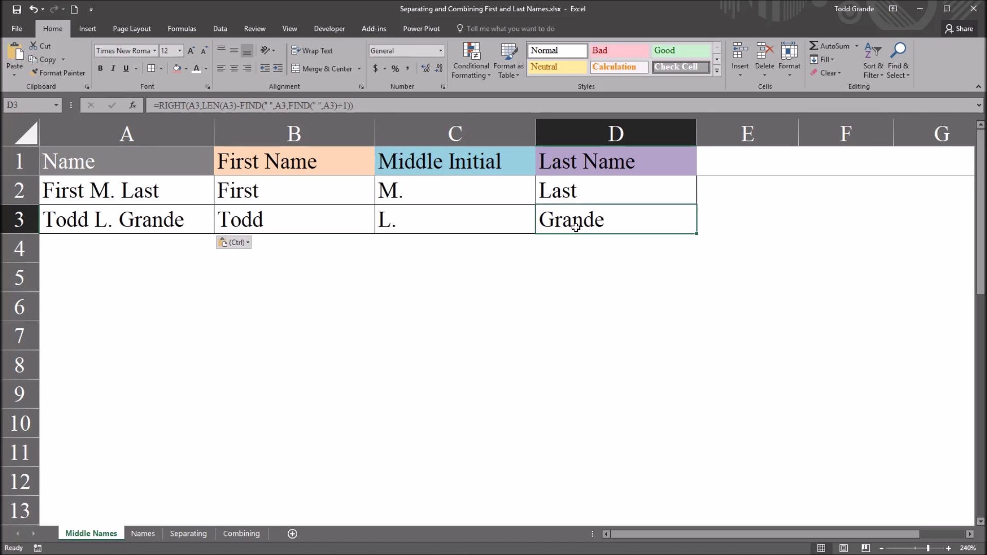
click(326, 223)
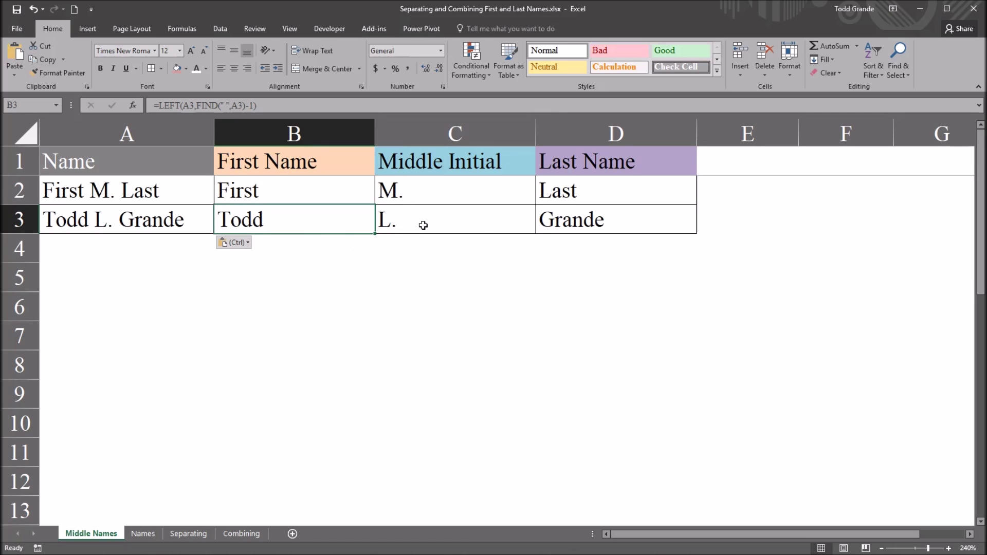
click(285, 192)
click(576, 221)
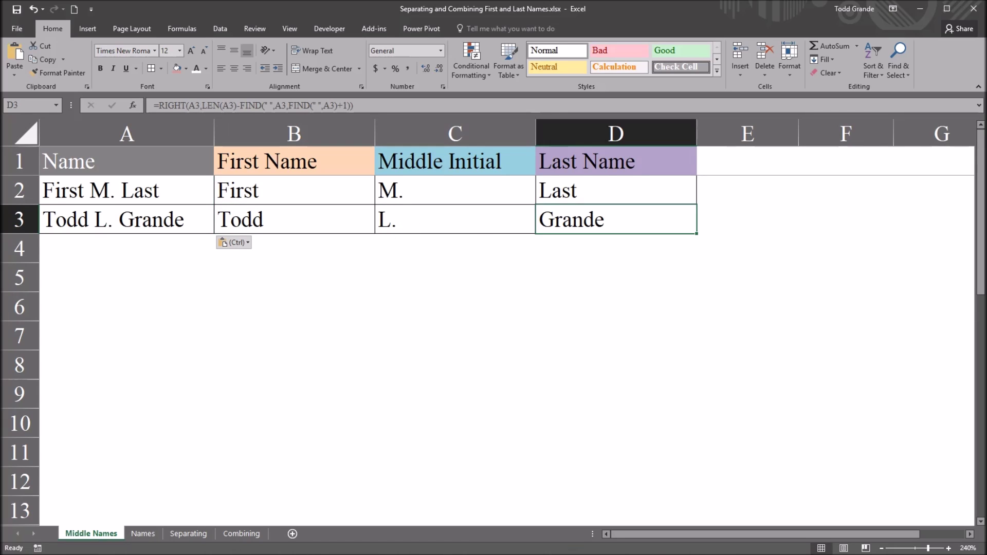